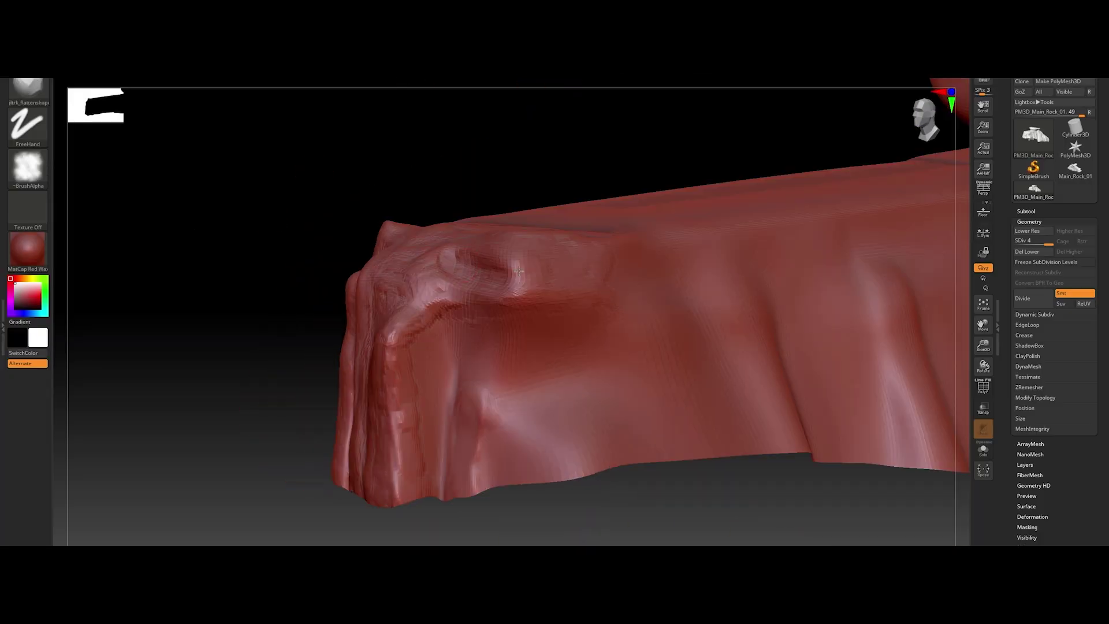
- Bring up the ZBrush brush palette with Space to switch brushes for the red rock mesh
key("space")
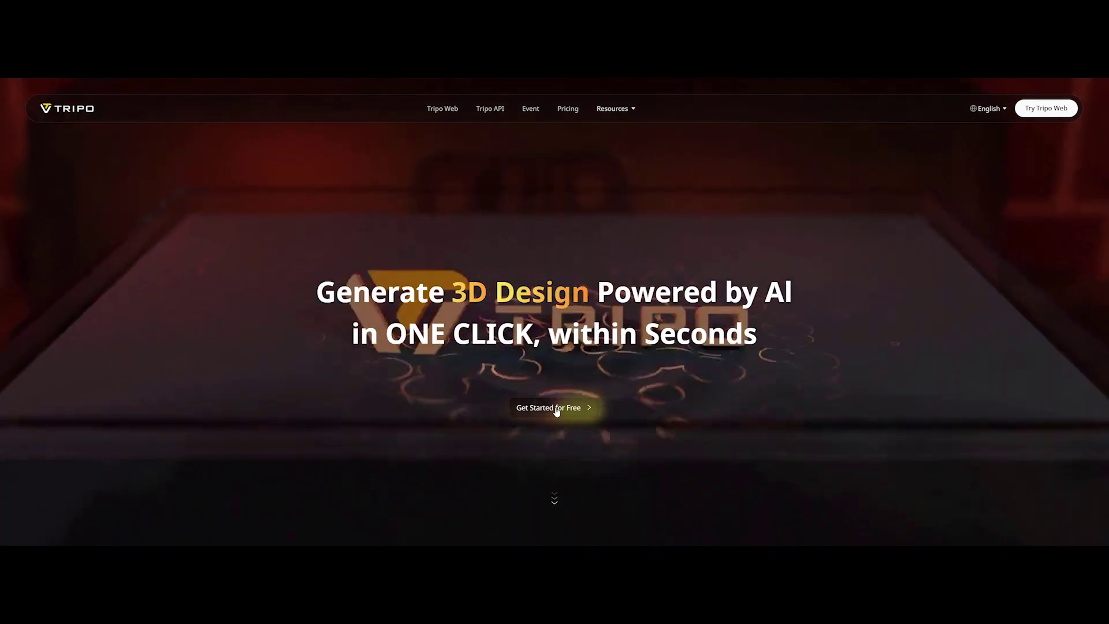
- Launch the Tripo generator, enter 'small viking clay tool', then clear that description prompt
left_click(556, 410)
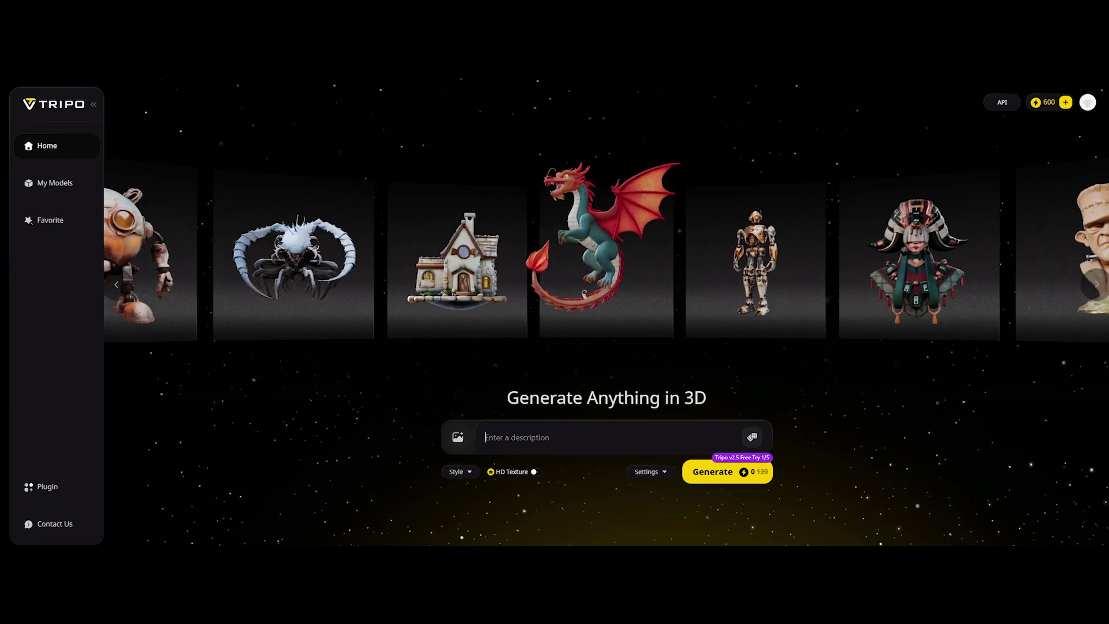
type("small viking cla")
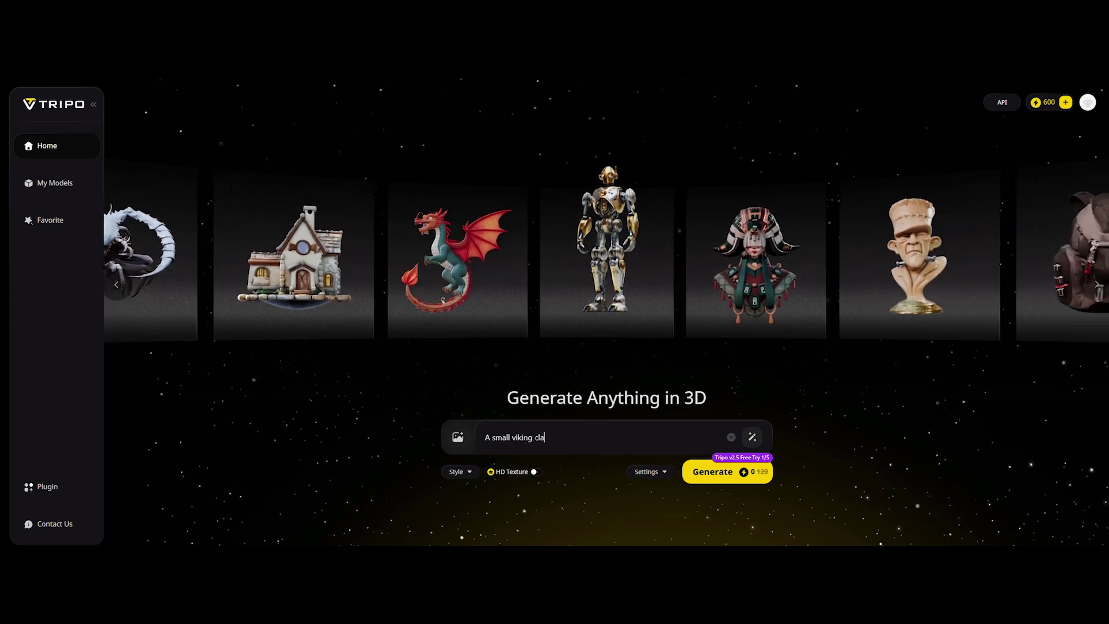
type("y tool")
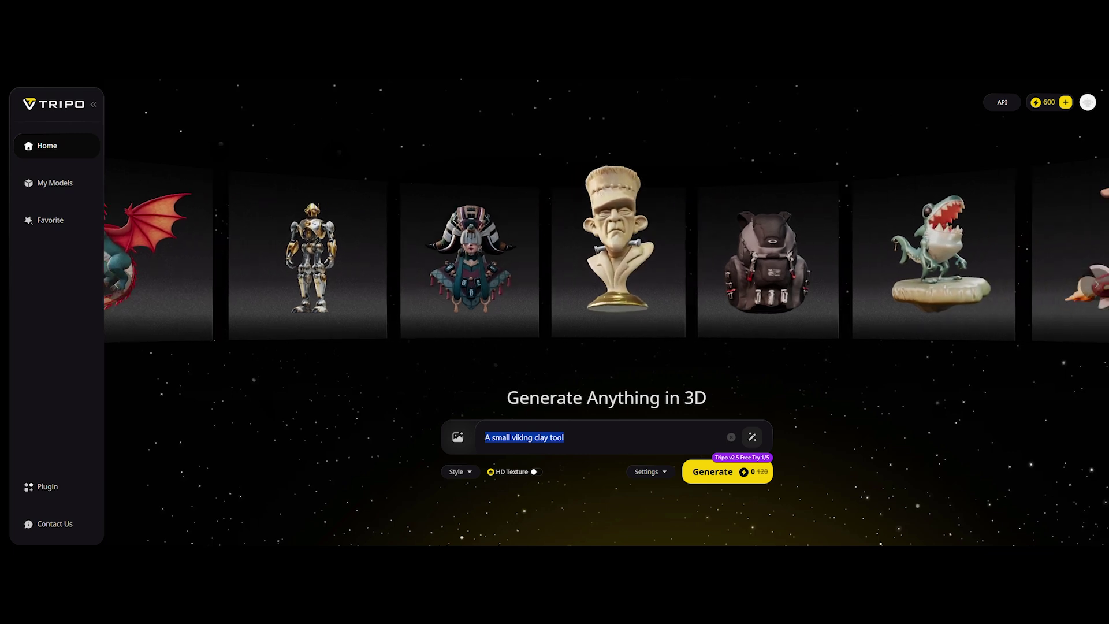
key("BackSpace")
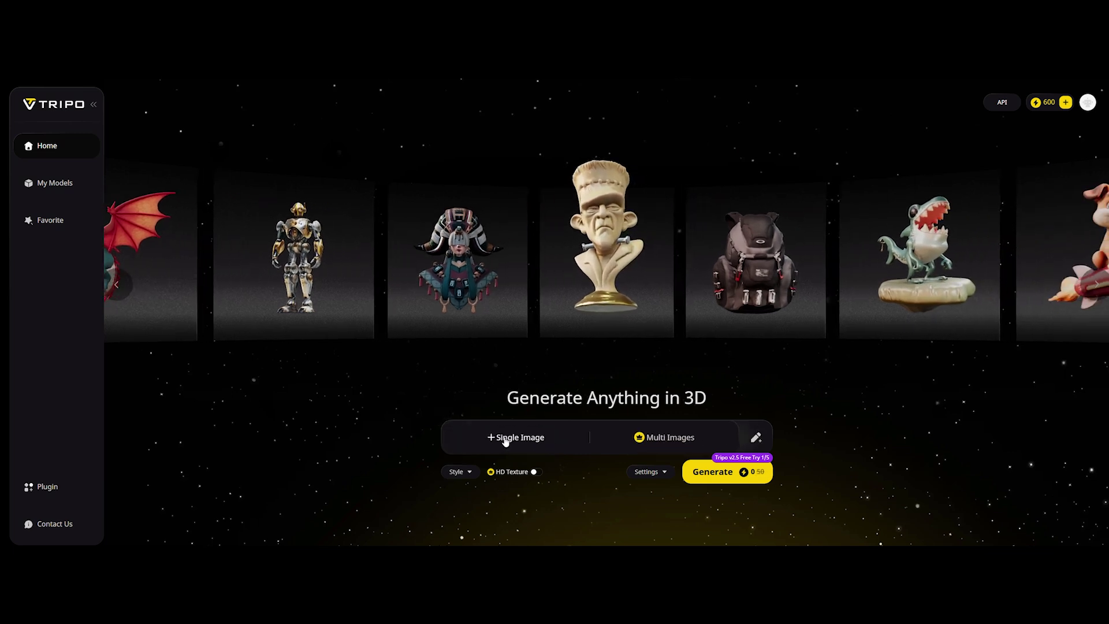
- Drop the viking reference image into Tripo's Single Image input
mouse_move(669, 435)
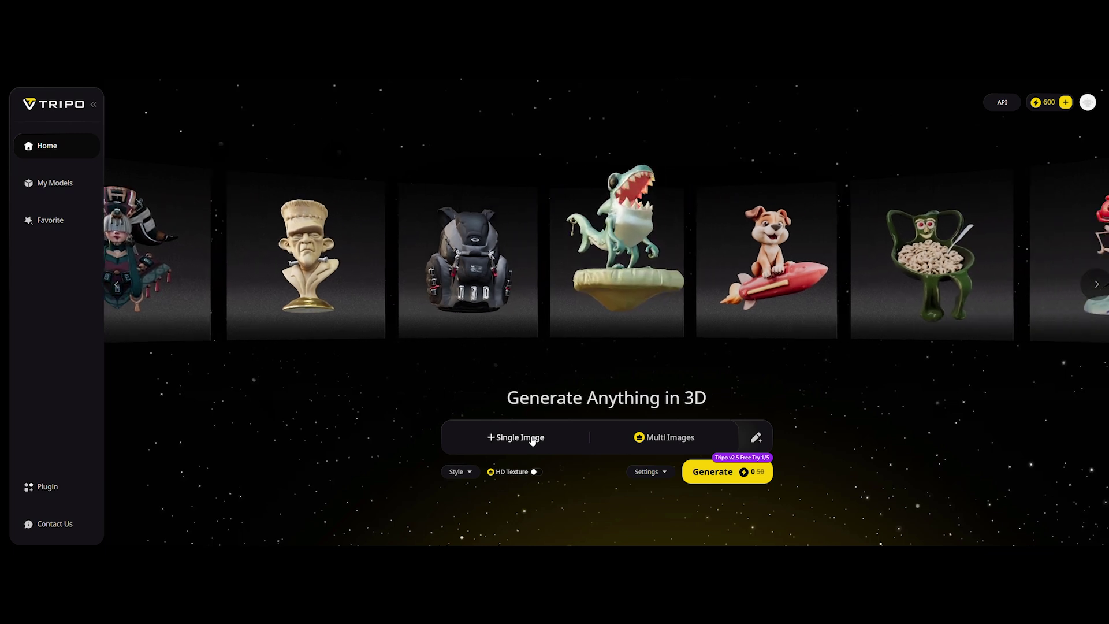
mouse_move(533, 440)
left_click_drag(926, 388, 488, 372)
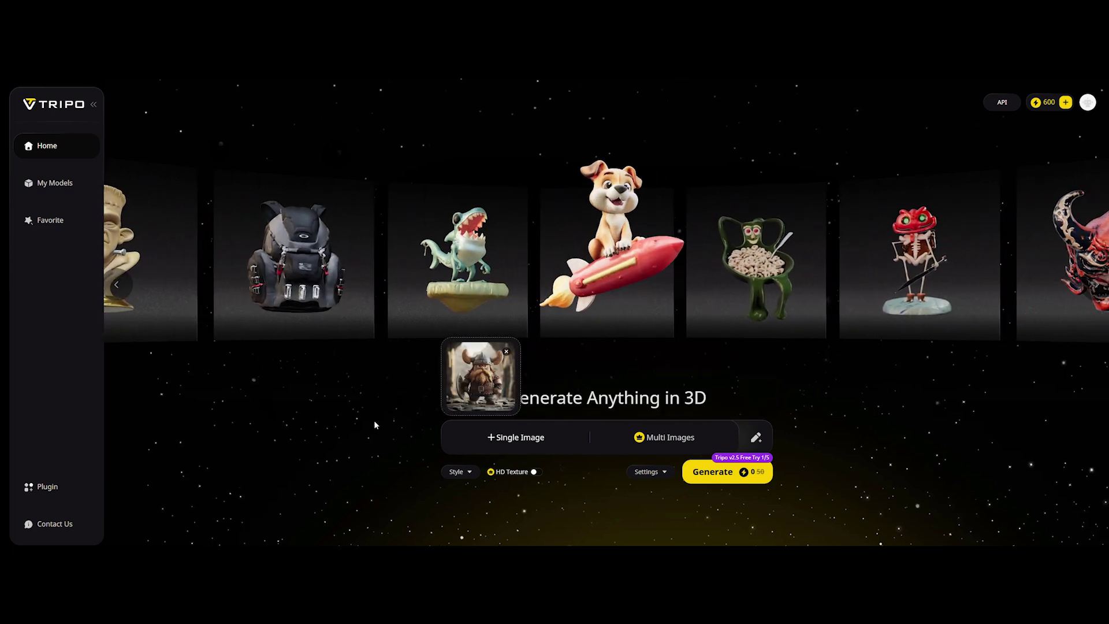
- Review the Style presets and generation settings without changes, then generate the model
left_click(457, 472)
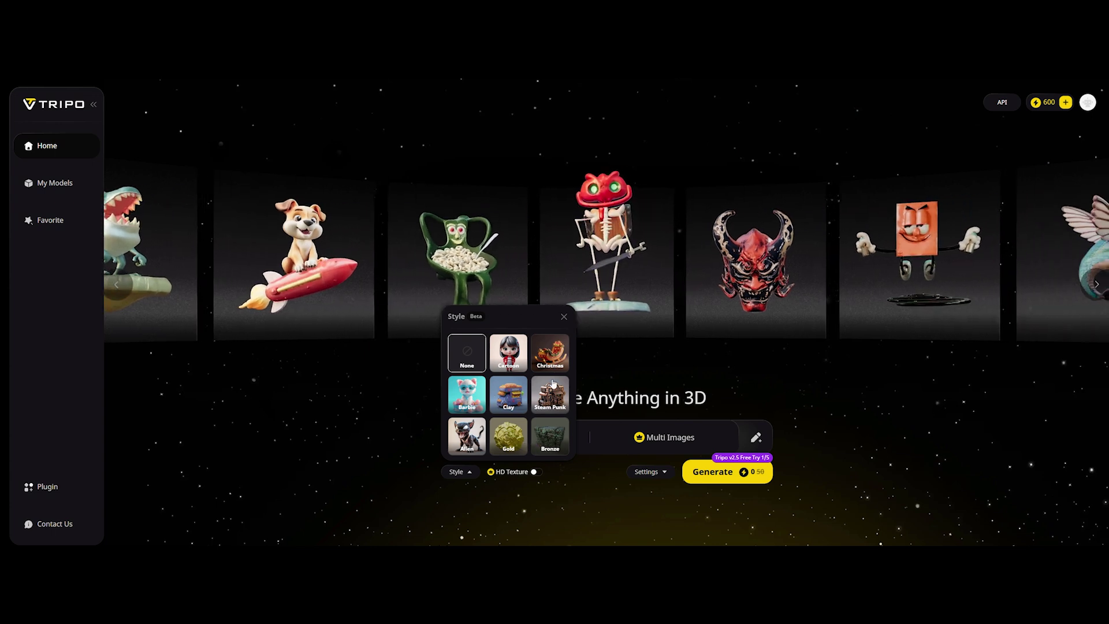
left_click(563, 318)
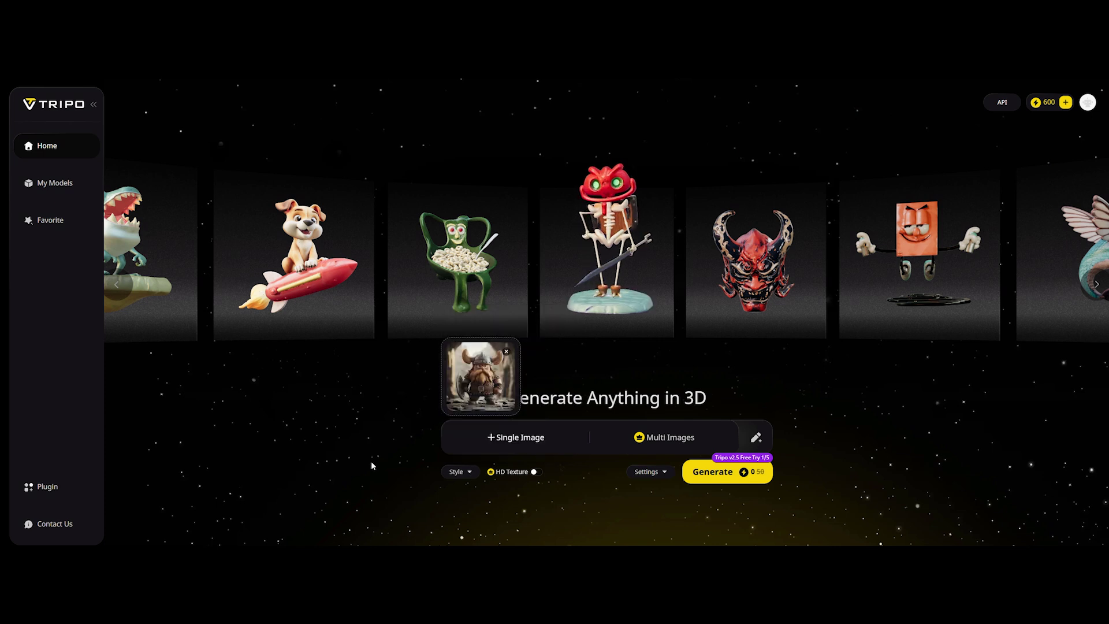
mouse_move(508, 473)
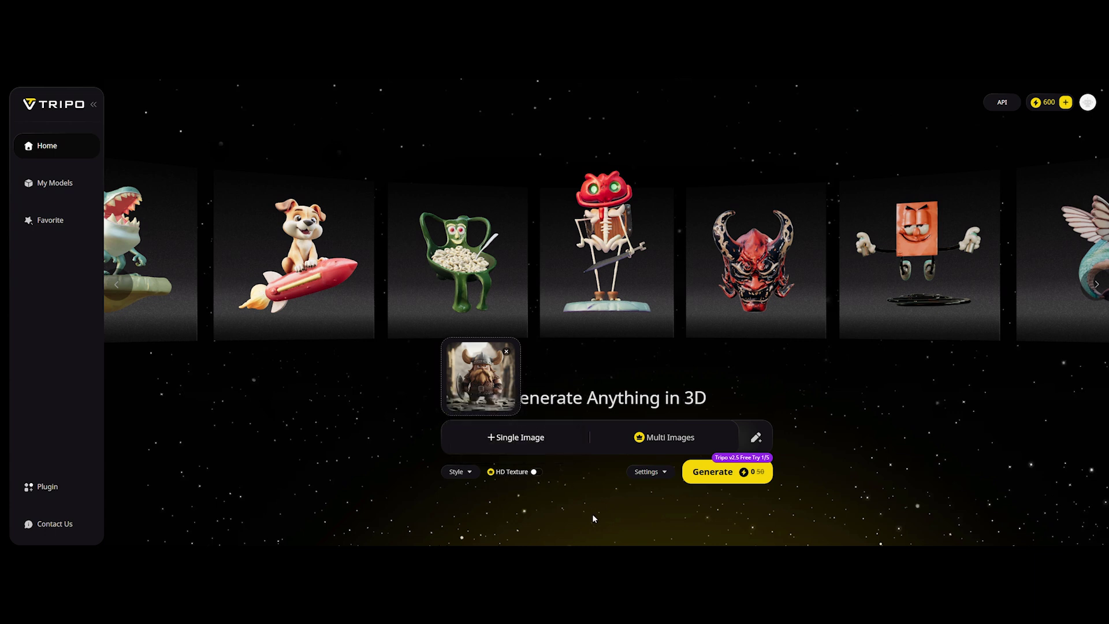
left_click(646, 472)
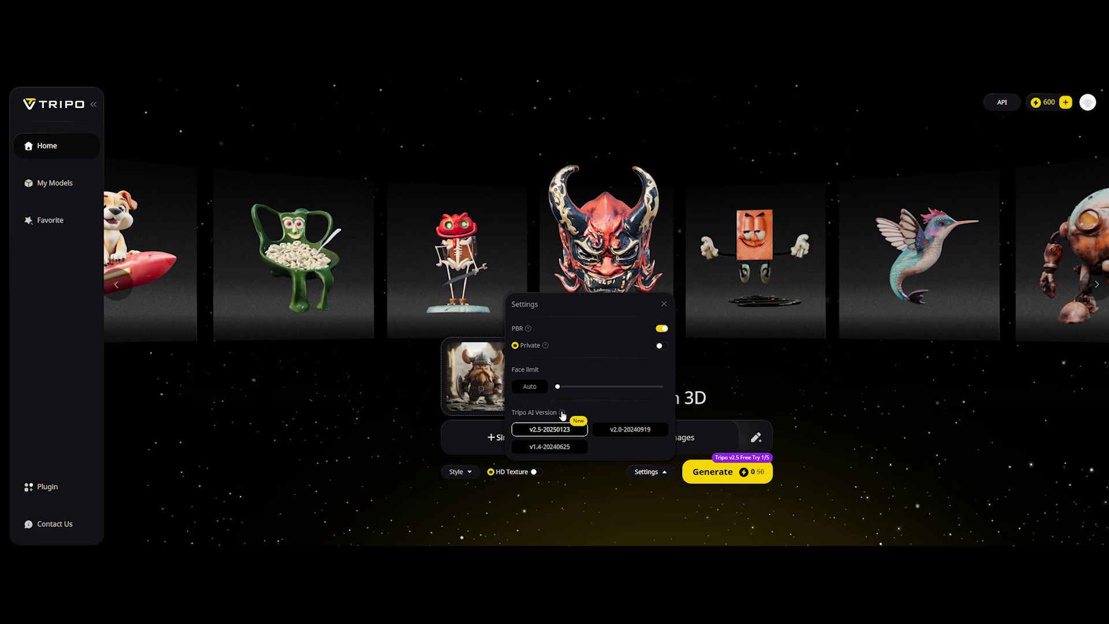
left_click(646, 475)
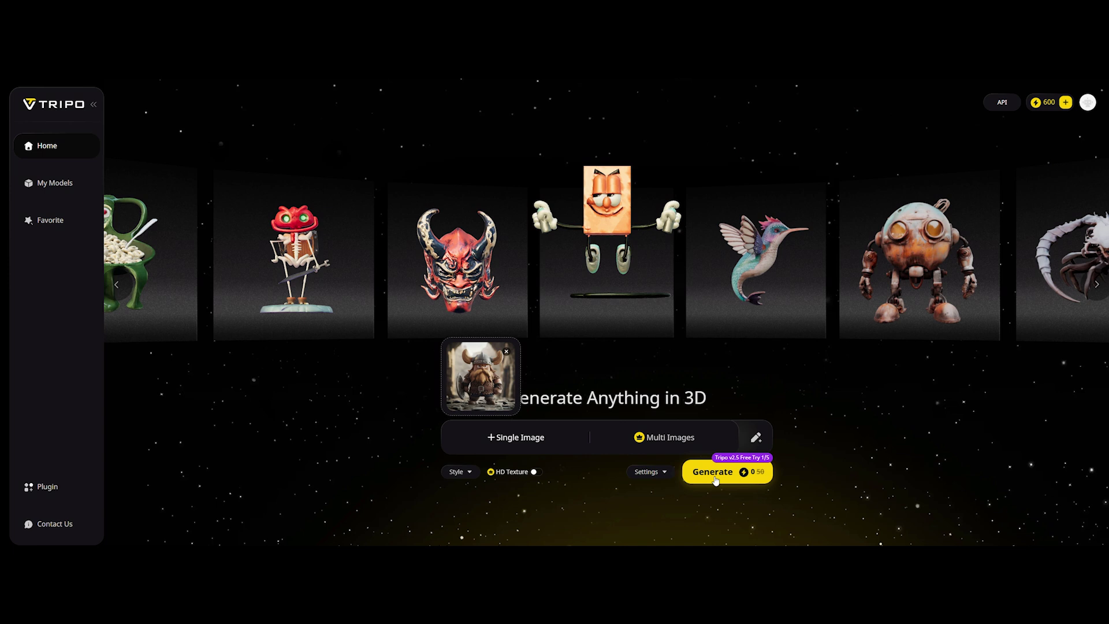
left_click(713, 478)
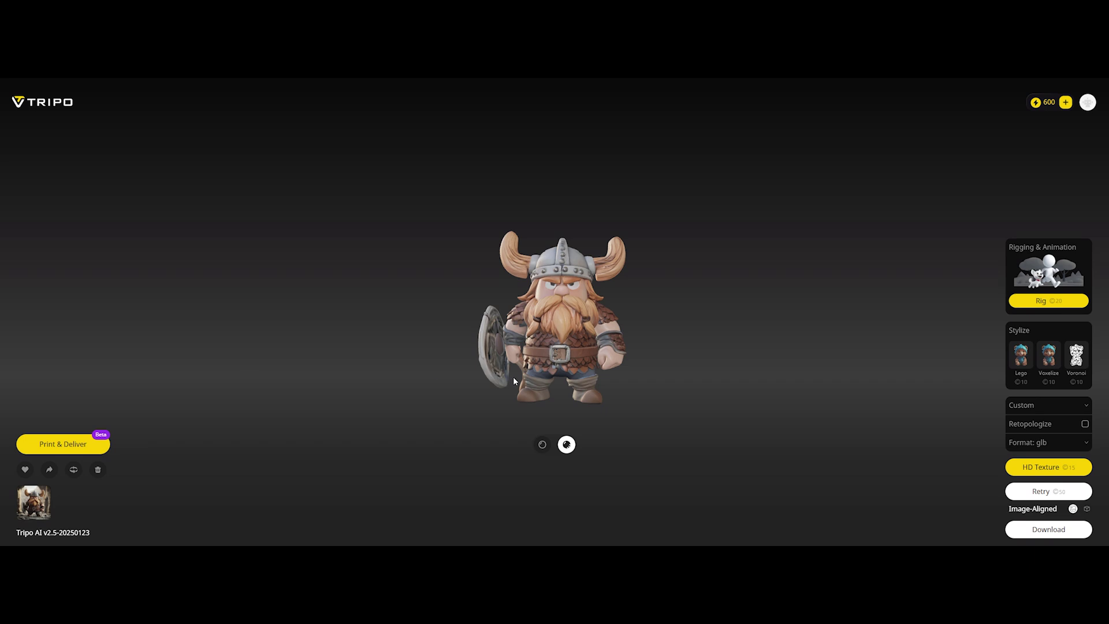
- Orbit and zoom the viking model, toggle untextured and textured views, and bring up the platform presets
left_click_drag(570, 379, 462, 397)
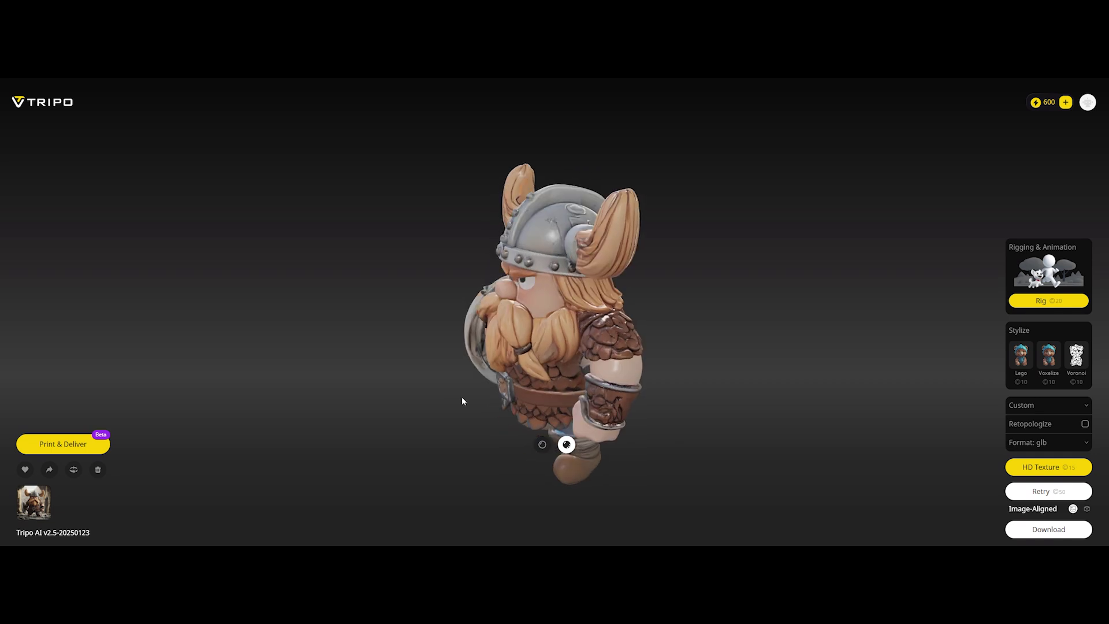
left_click(542, 444)
mouse_move(527, 368)
left_mouse_down()
mouse_move(540, 415)
mouse_move(513, 388)
mouse_move(520, 383)
left_mouse_up()
left_click(566, 444)
scroll(520, 383, "up", 2)
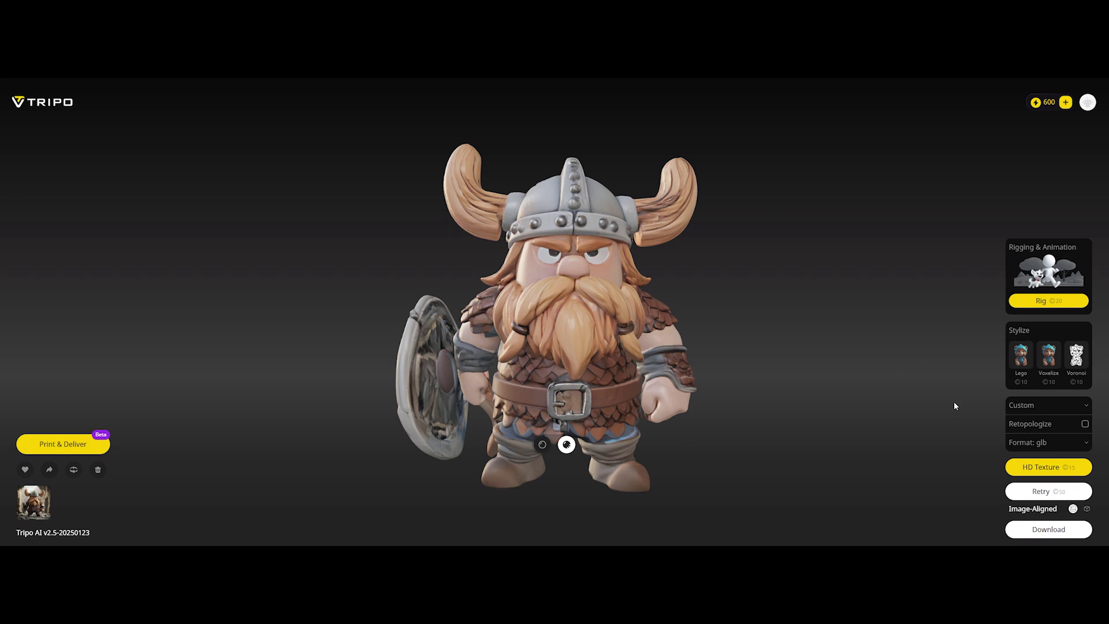
left_click(1037, 405)
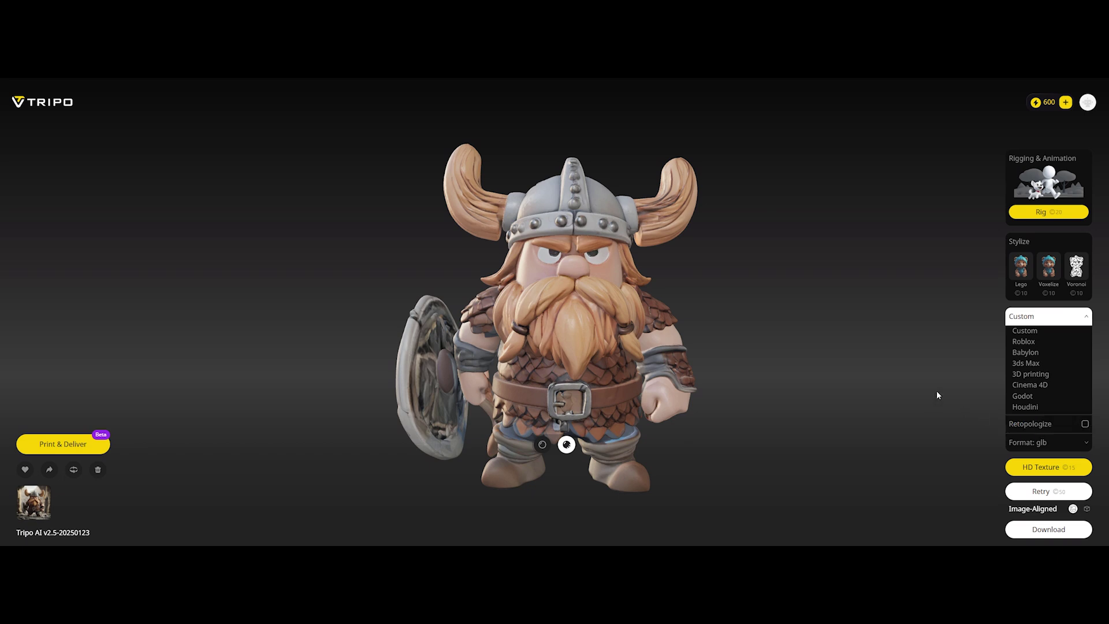
left_click(1044, 441)
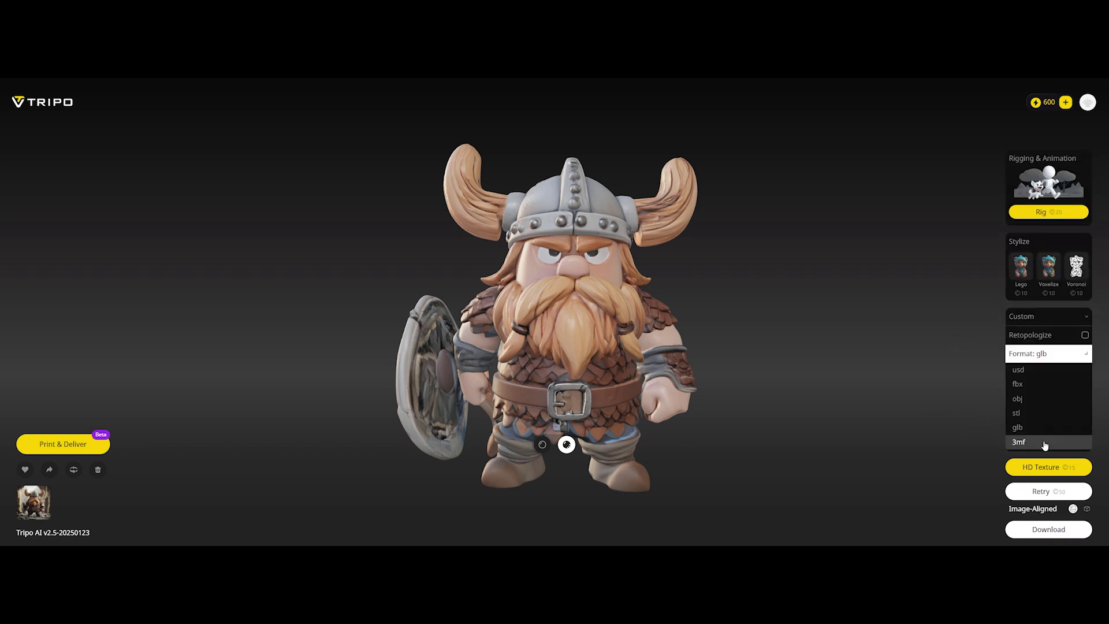
left_click(1019, 384)
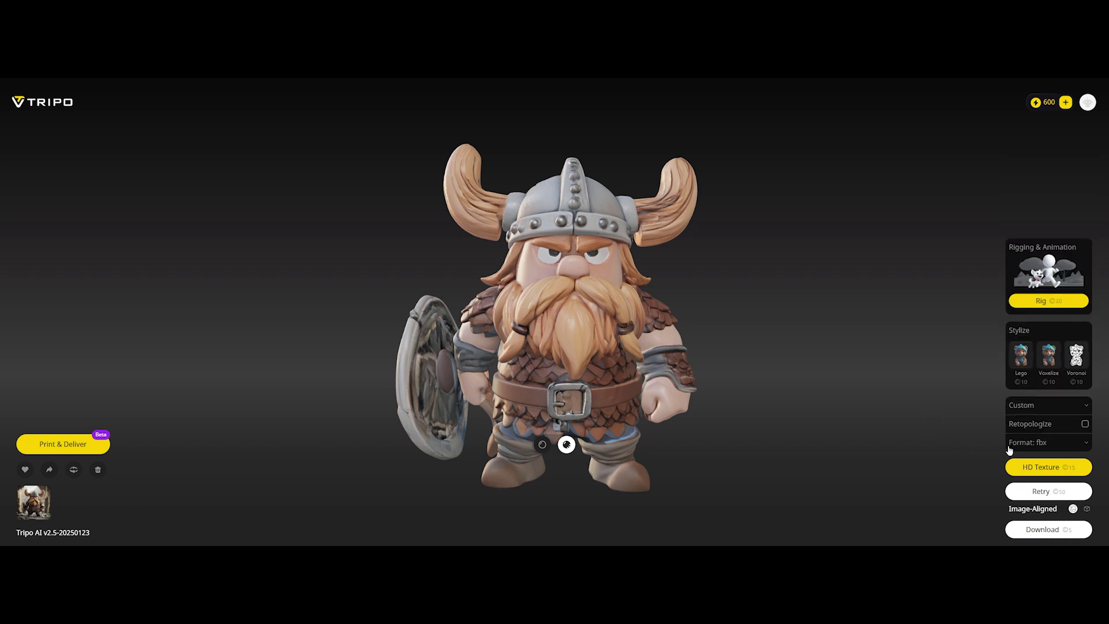
mouse_move(1042, 474)
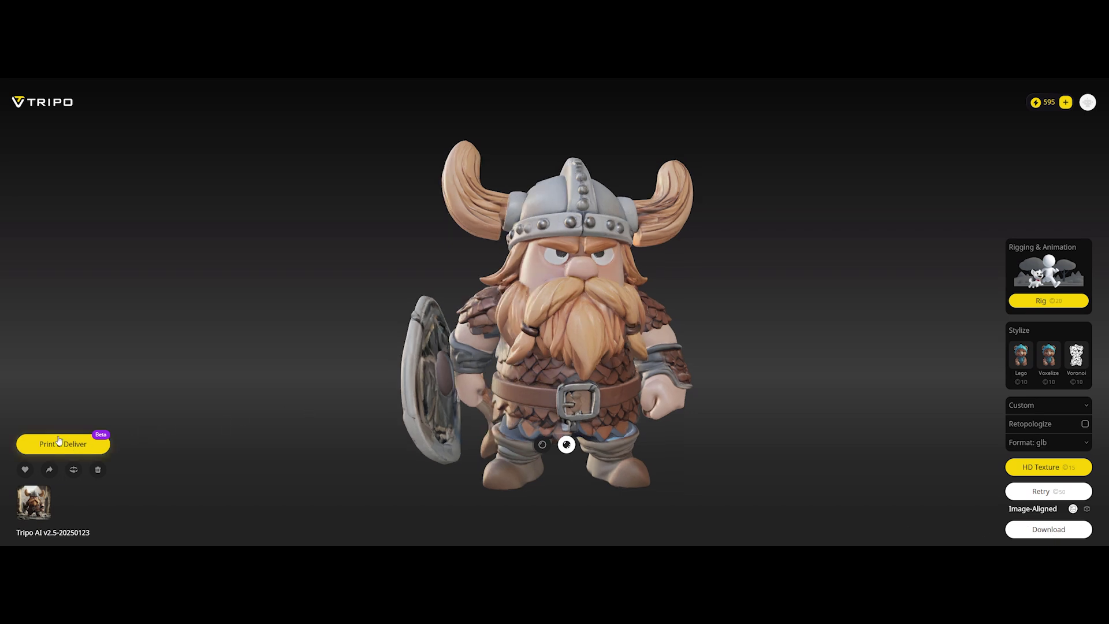
left_click(76, 446)
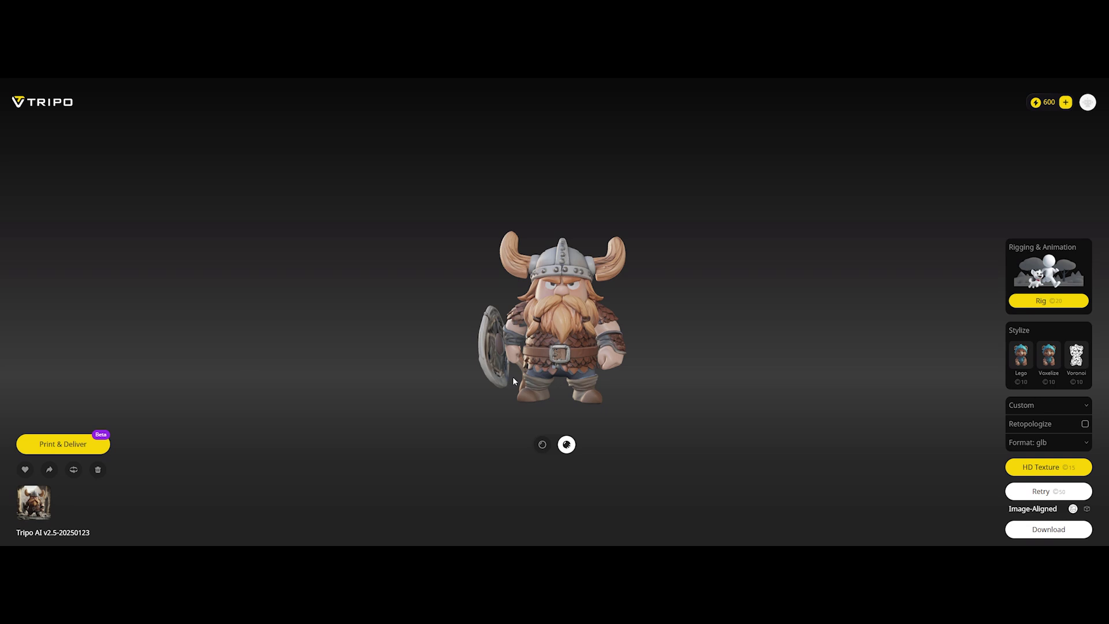
scroll(543, 381, "up", 3)
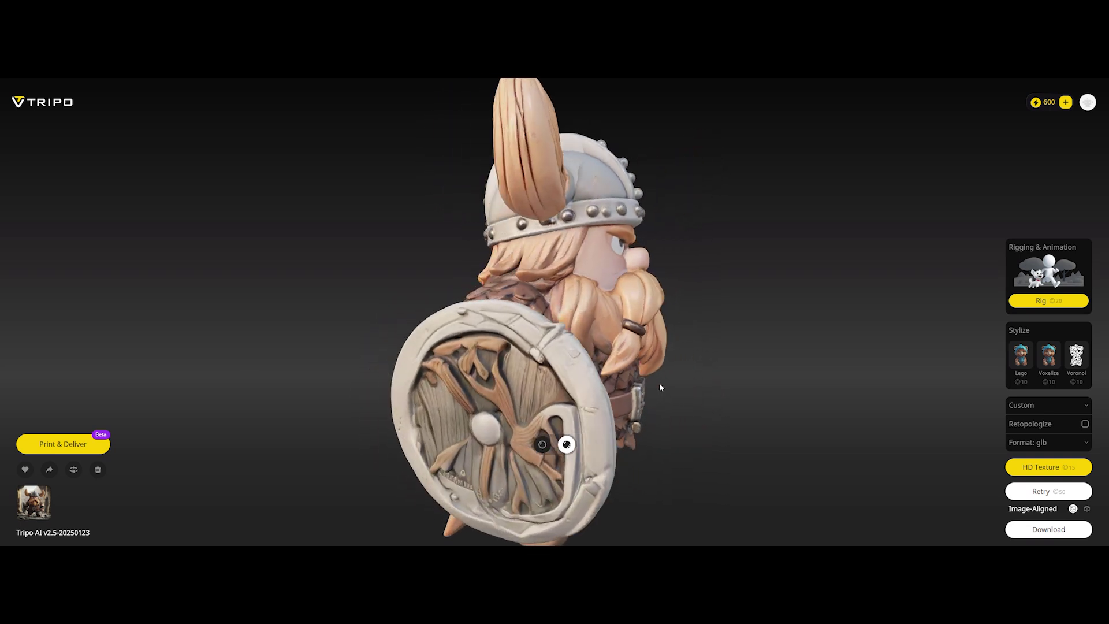
left_click_drag(659, 387, 539, 376)
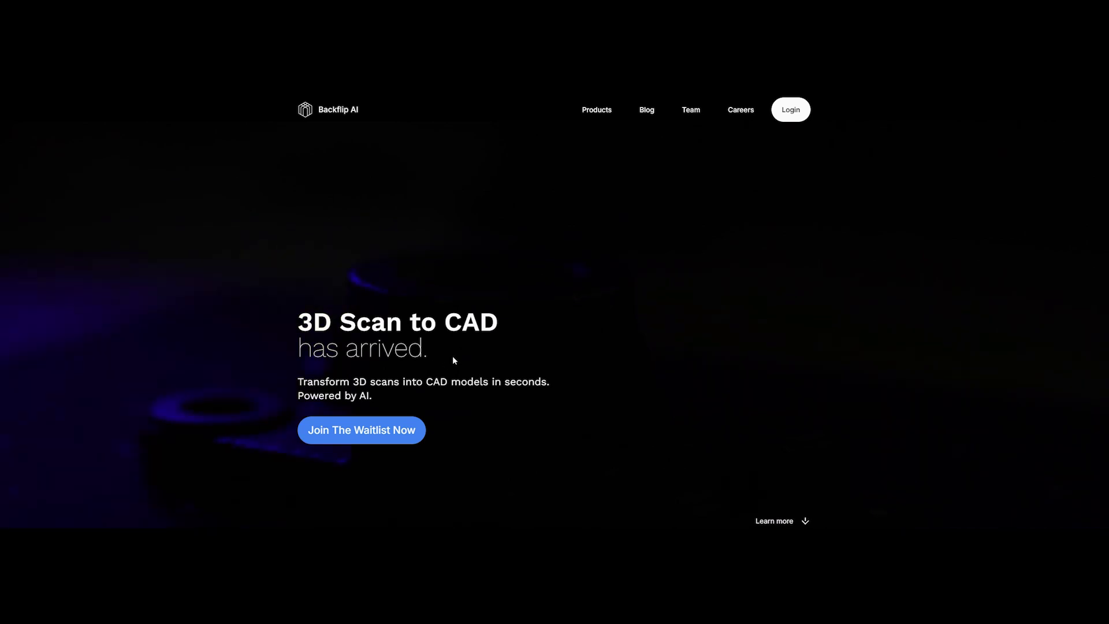
- Log in to Backflip AI from the website's Login button
left_click(792, 119)
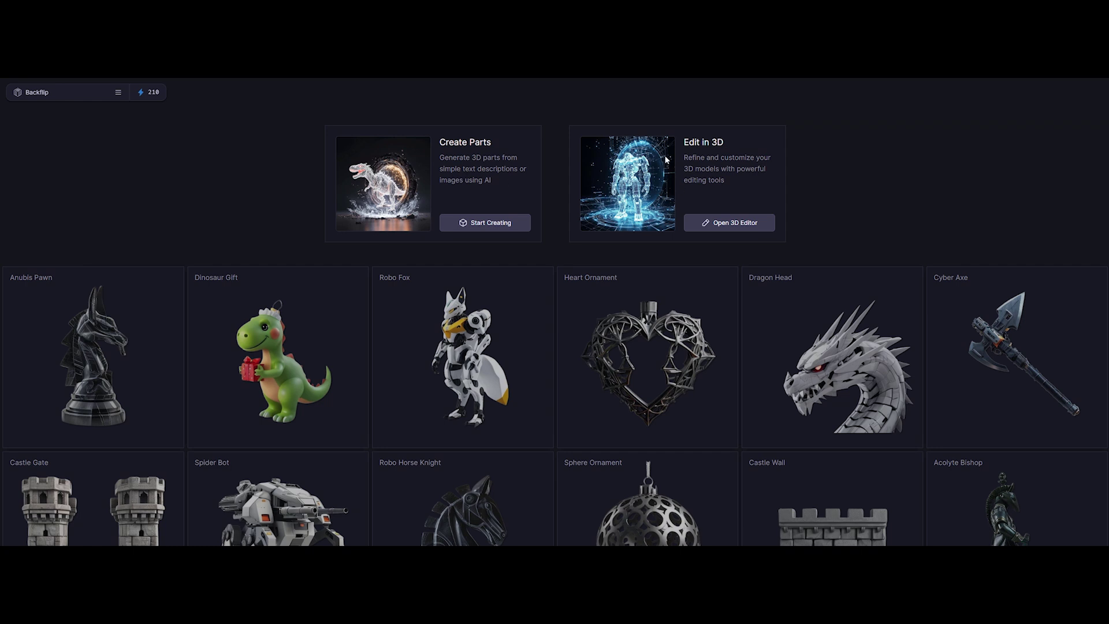
- Start a new Backflip part, clear the 'A smal' prompt, and import the viking image onto the canvas
left_click(489, 225)
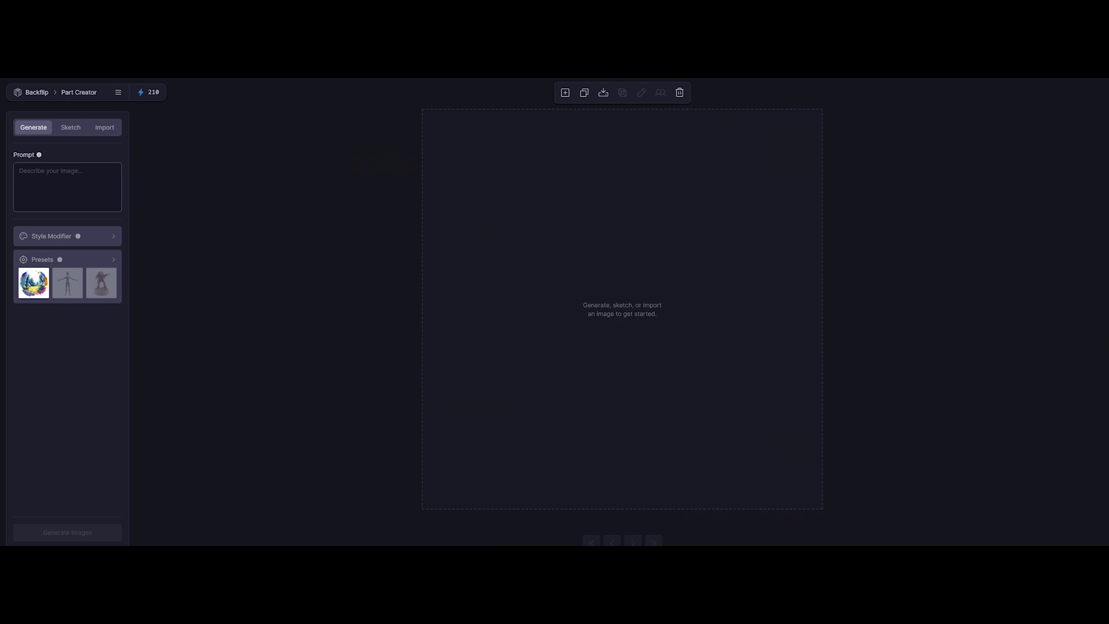
type("A small viking clay to")
left_click(113, 236)
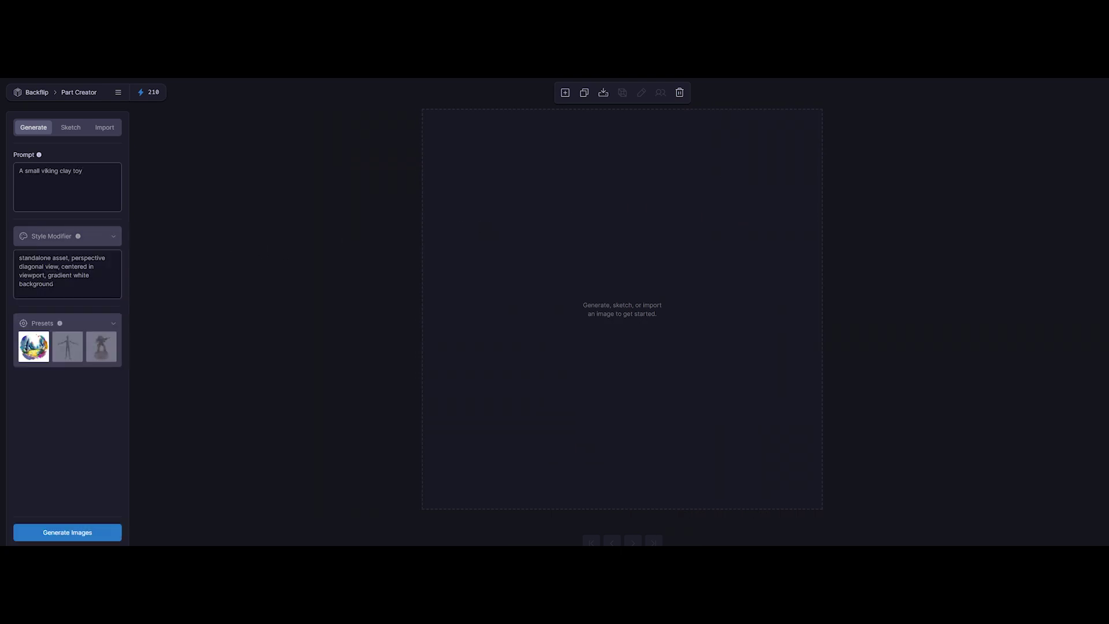
key("ctrl+a")
key("BackSpace")
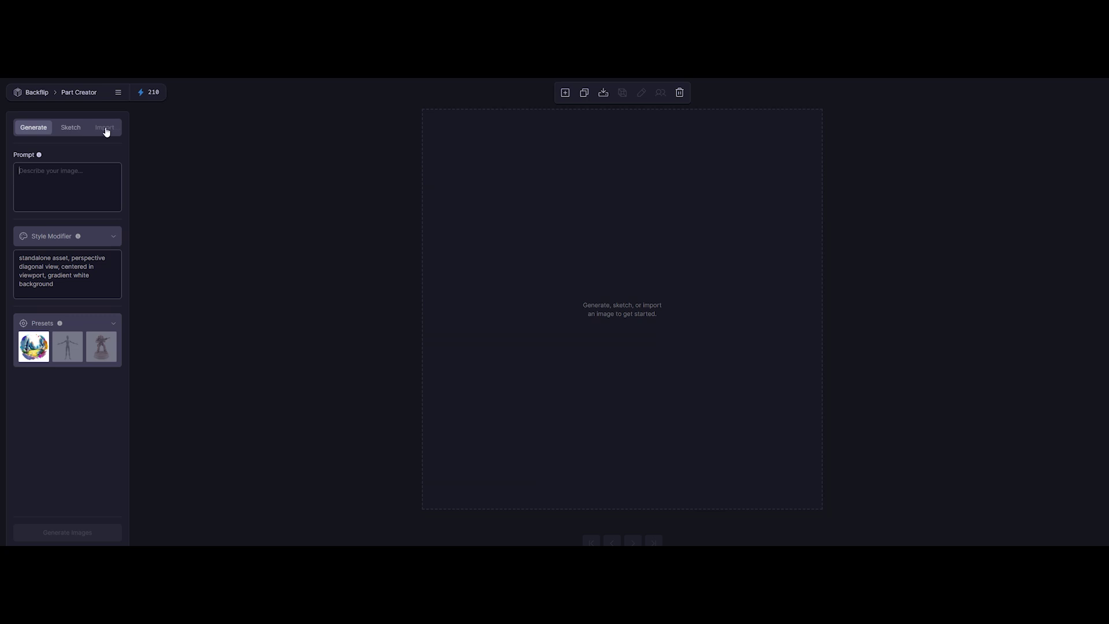
left_click(105, 128)
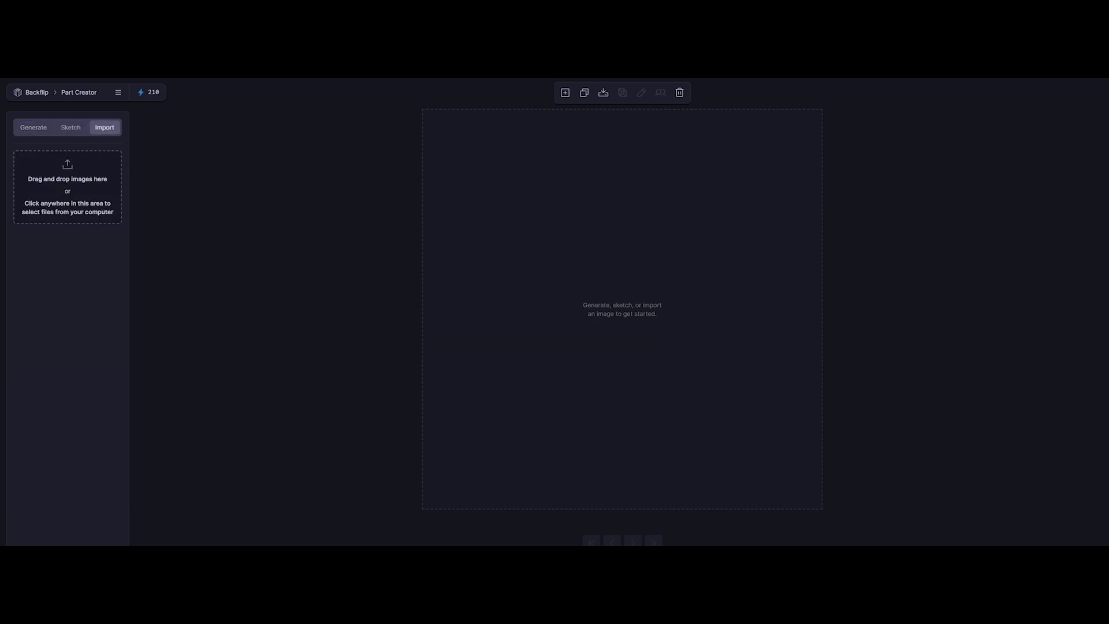
left_click_drag(753, 271, 77, 193)
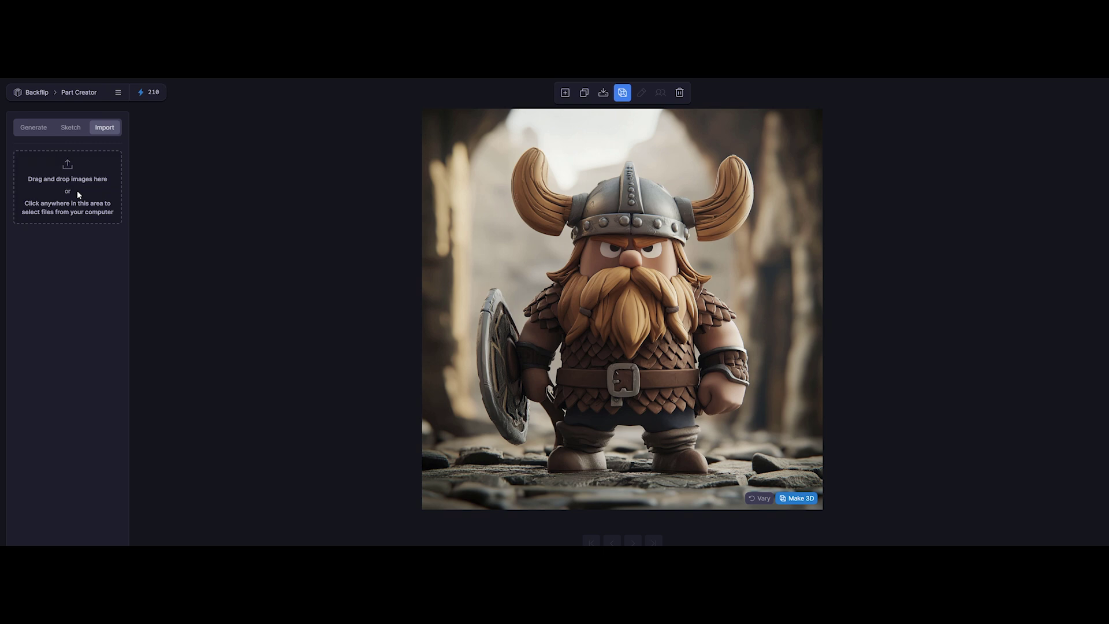
- Generate four viking 3D variants, rotate them, then enlarge and orbit the bottom-left one
left_click(805, 498)
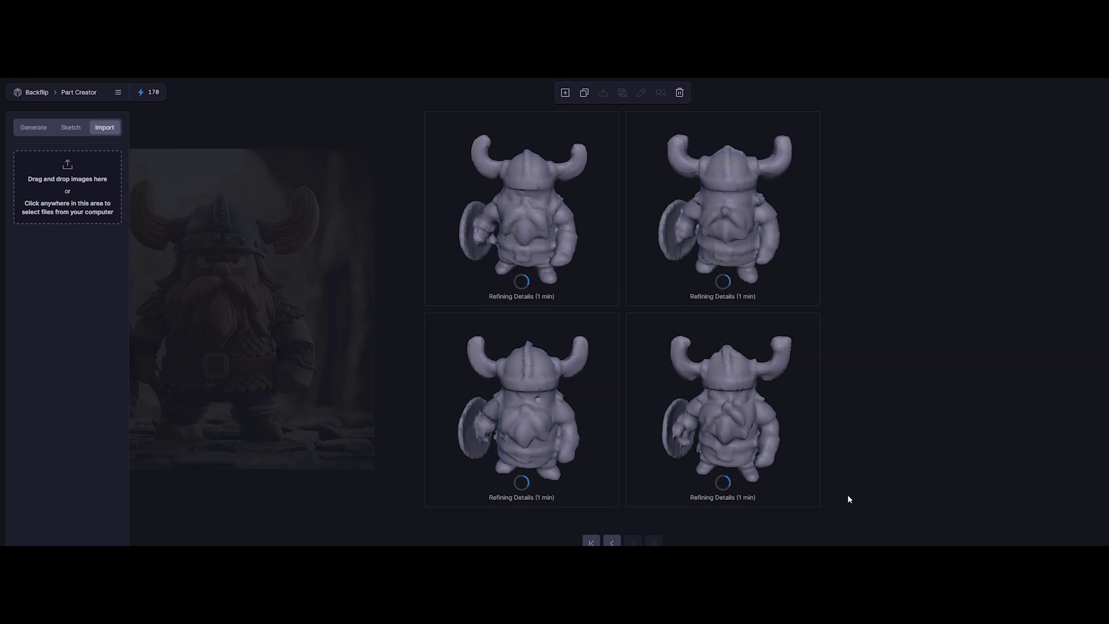
left_click_drag(485, 417, 679, 226)
left_click_drag(569, 235, 504, 241)
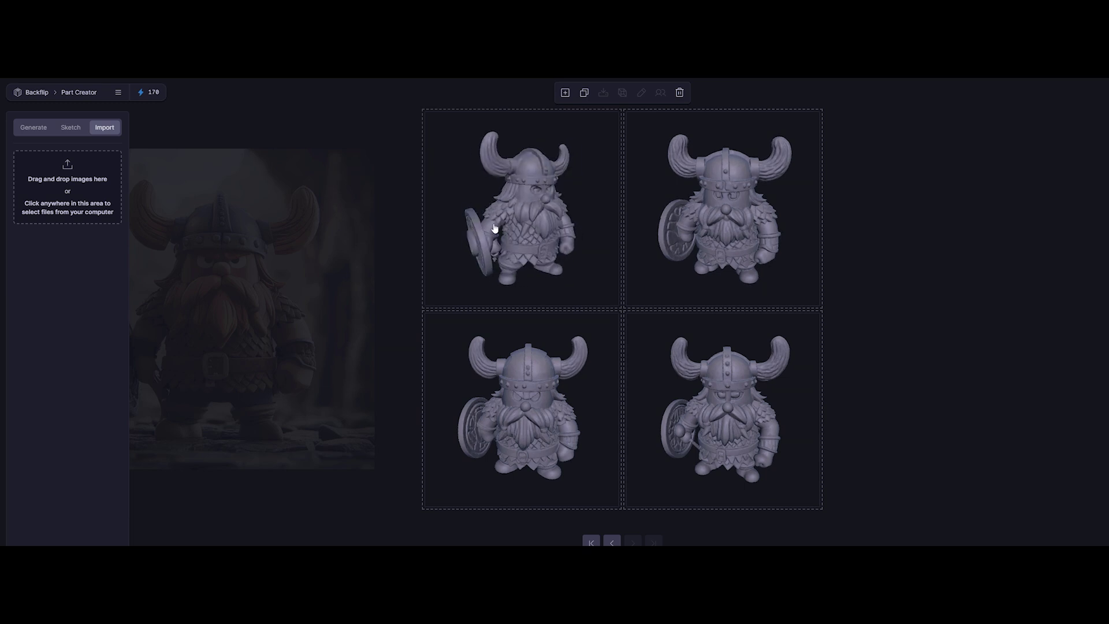
left_click_drag(511, 404, 488, 410)
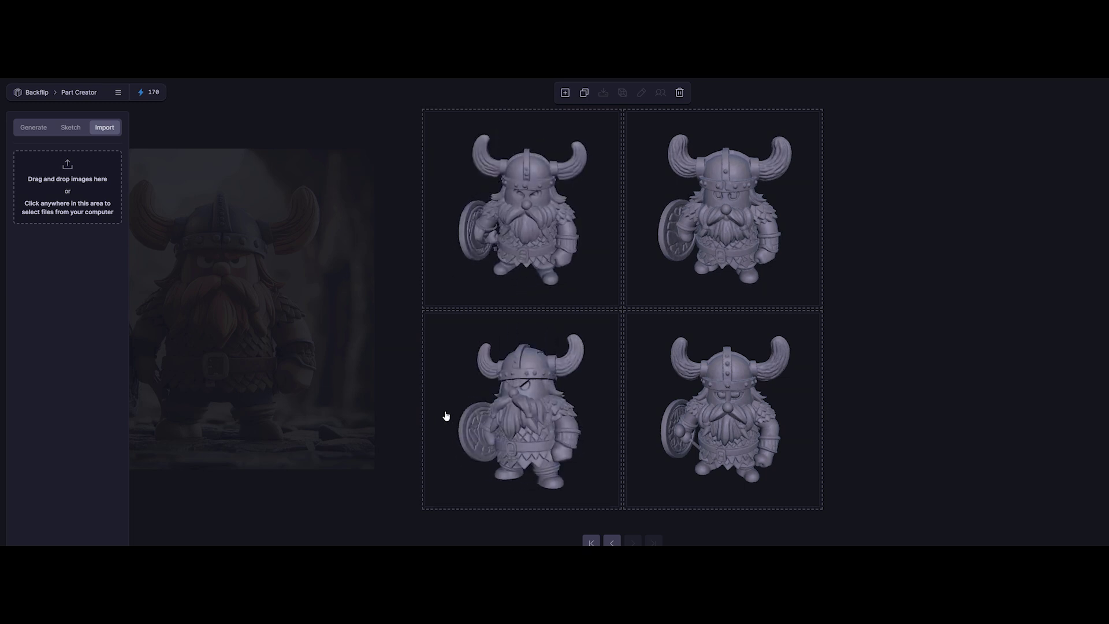
left_click(449, 415)
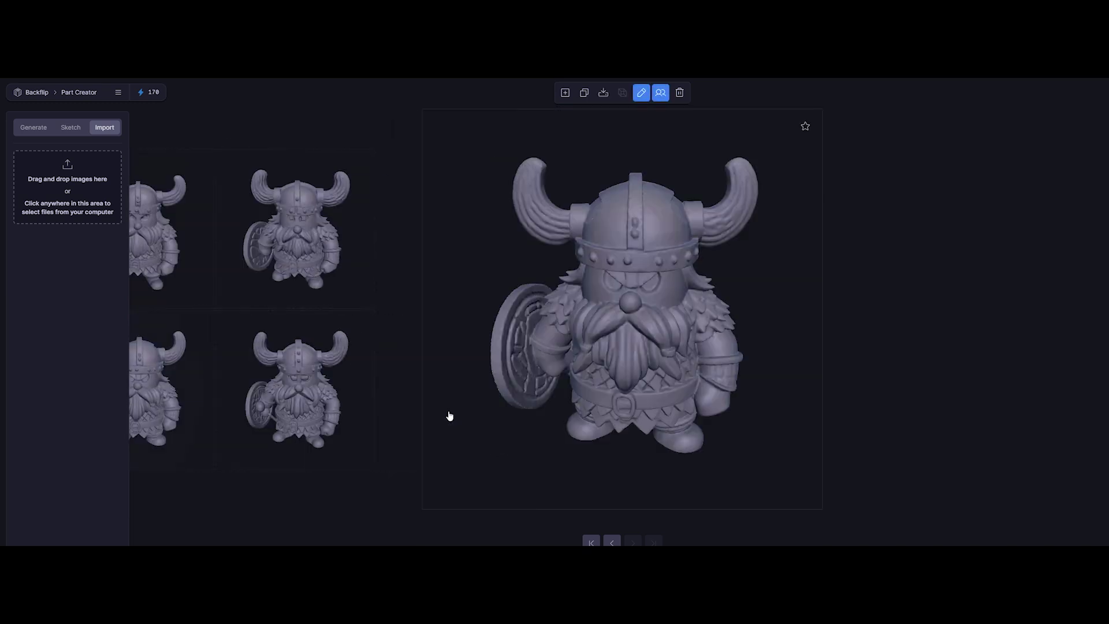
left_click_drag(549, 366, 629, 358)
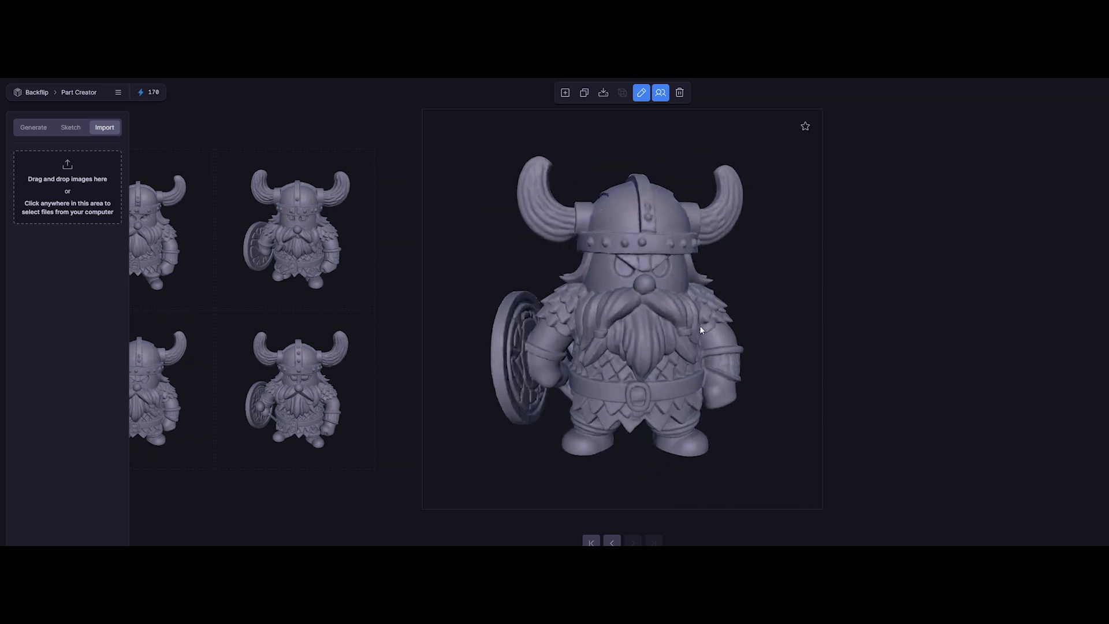
left_click_drag(700, 329, 615, 124)
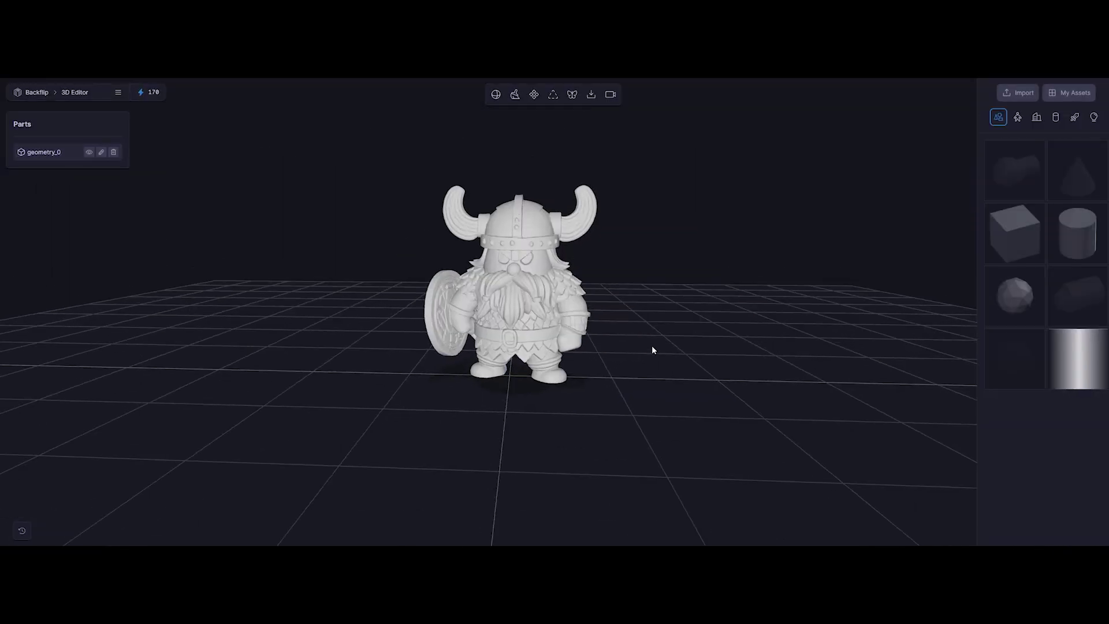
- Browse the library's second category, then the barrels-and-crates category, orbiting the viking between views
left_click_drag(670, 326, 647, 324)
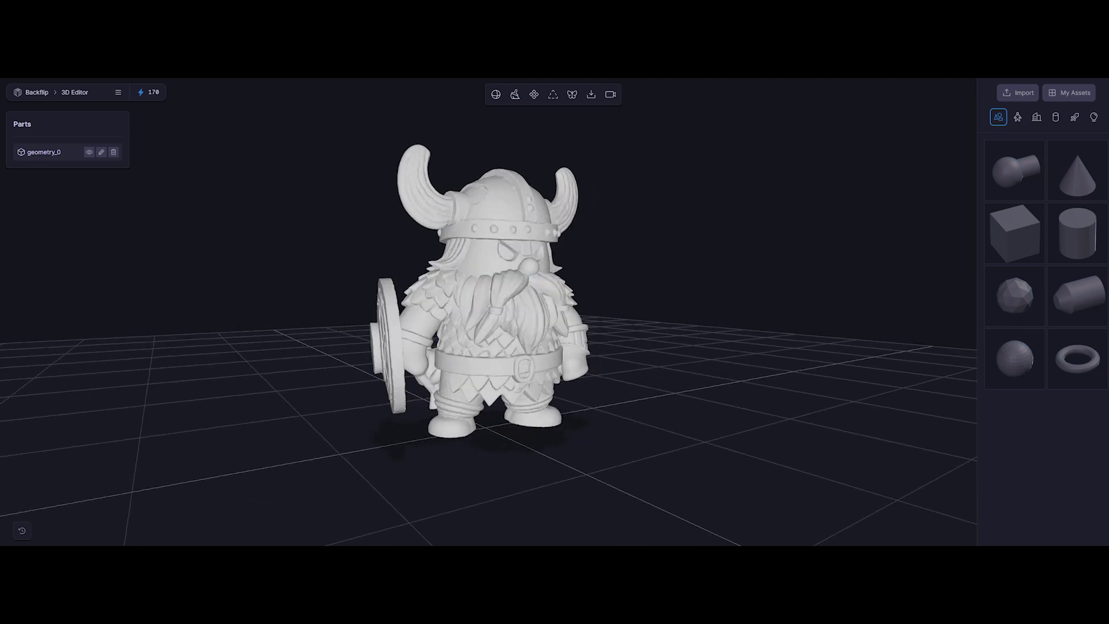
left_click(1017, 119)
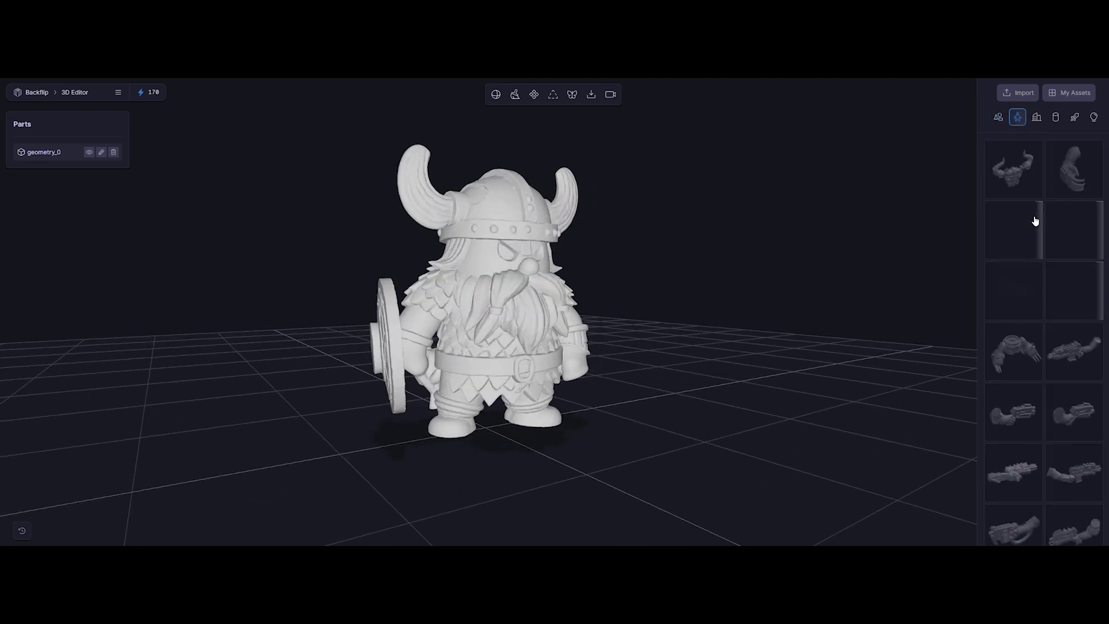
scroll(1047, 368, "down", 3)
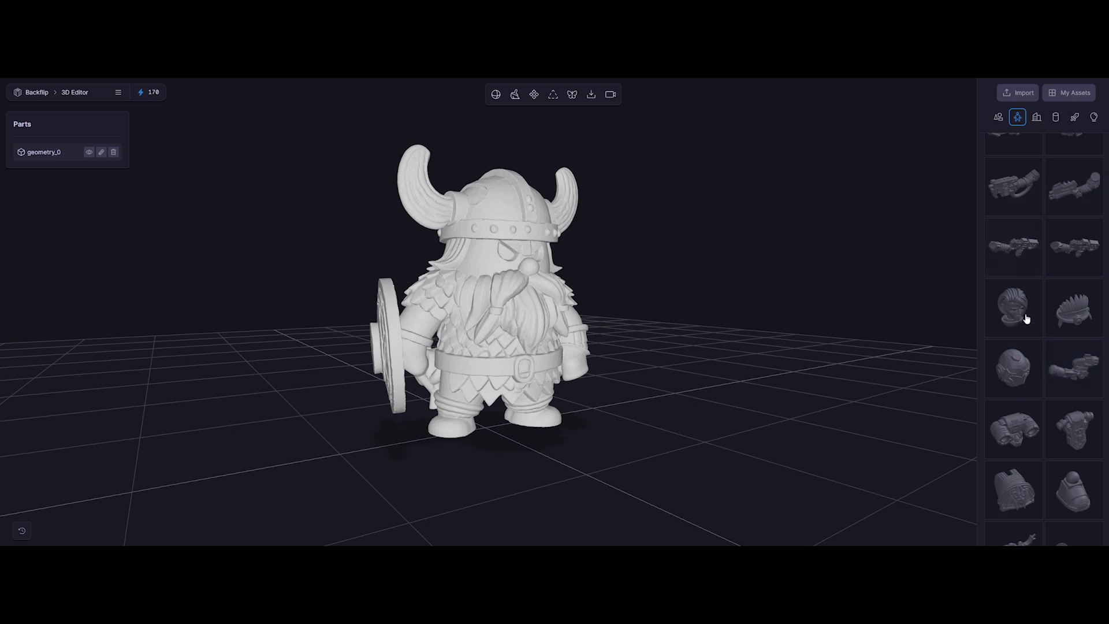
left_click(1055, 117)
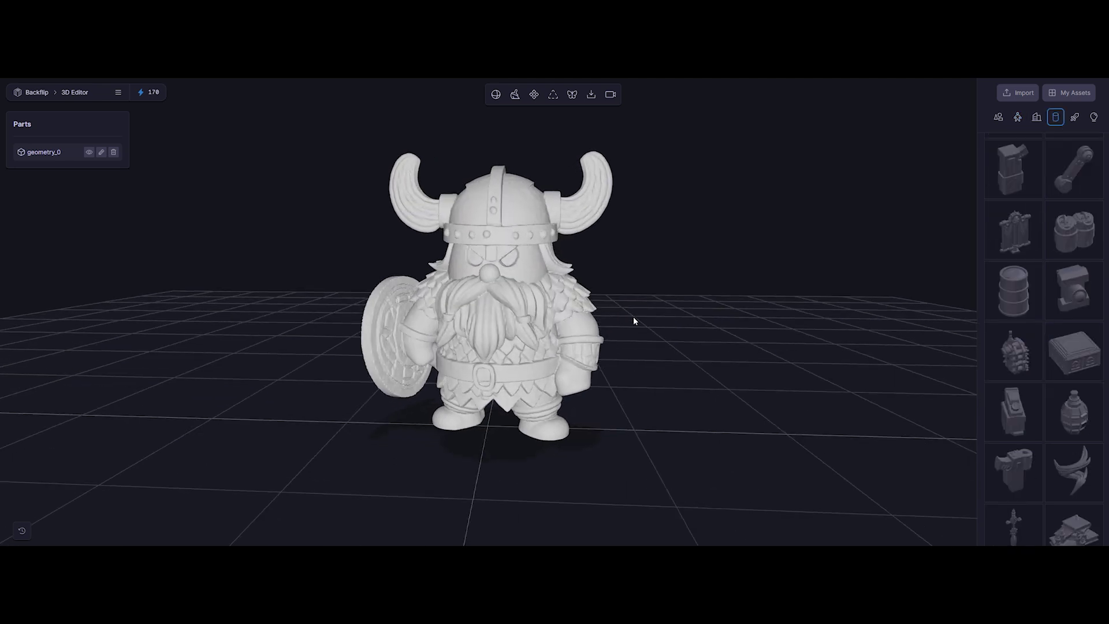
left_click_drag(632, 317, 659, 330)
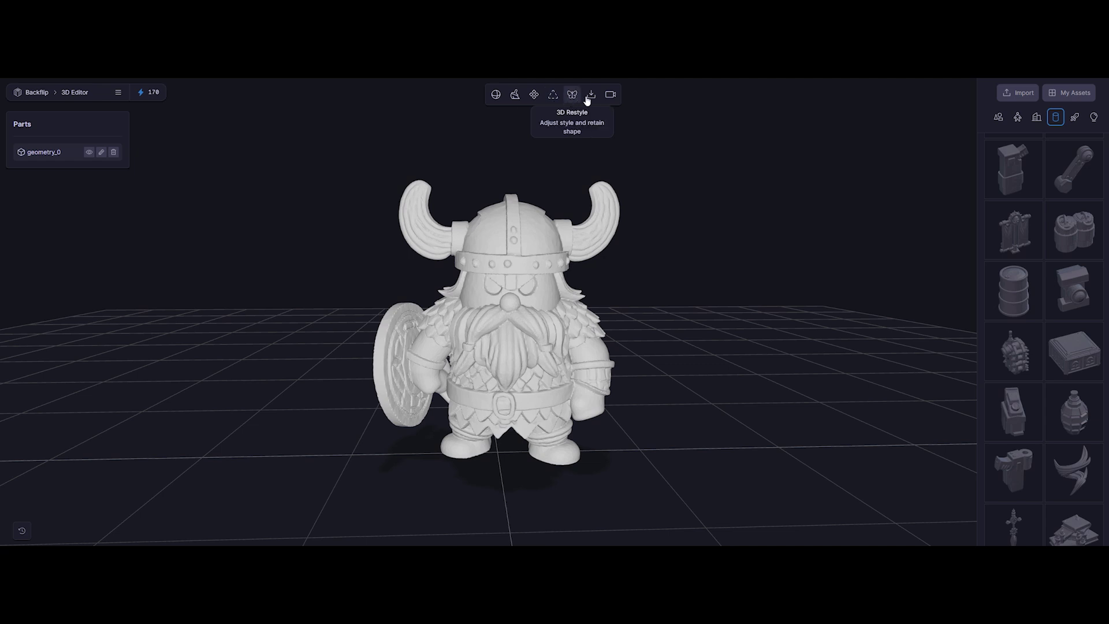
- Cancel Prune, then export the full scene with file name backflip
left_click(516, 95)
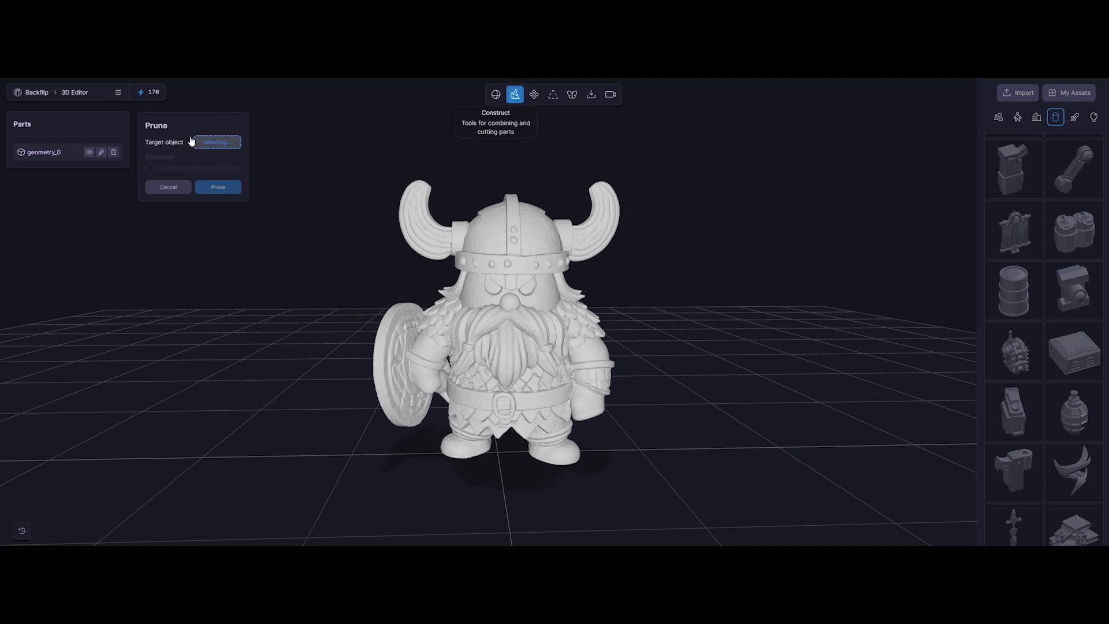
left_click(164, 194)
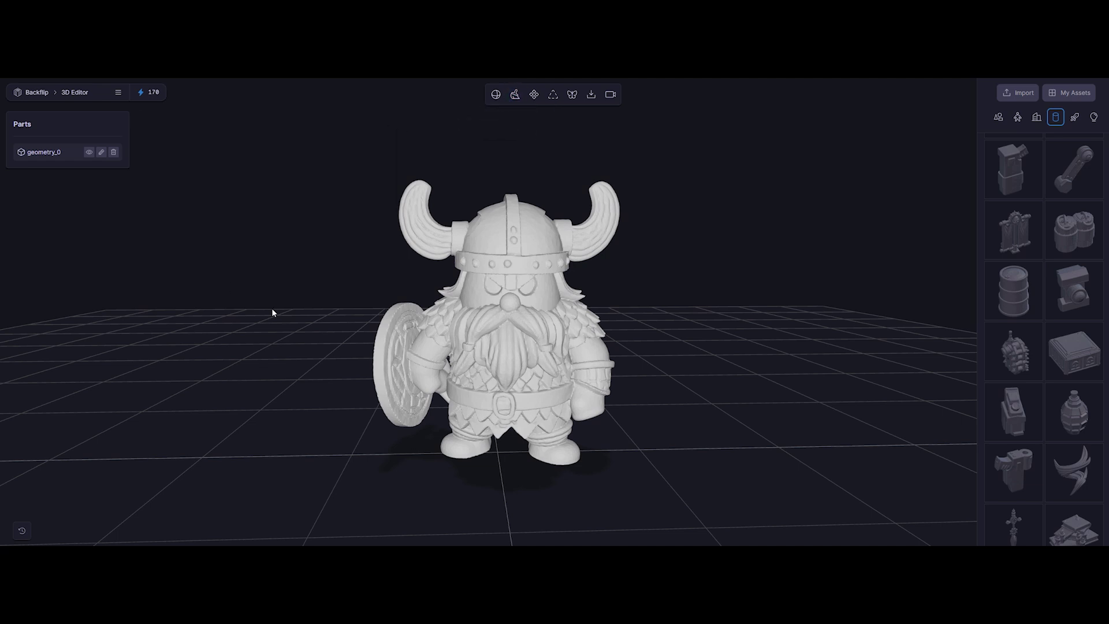
left_click(589, 97)
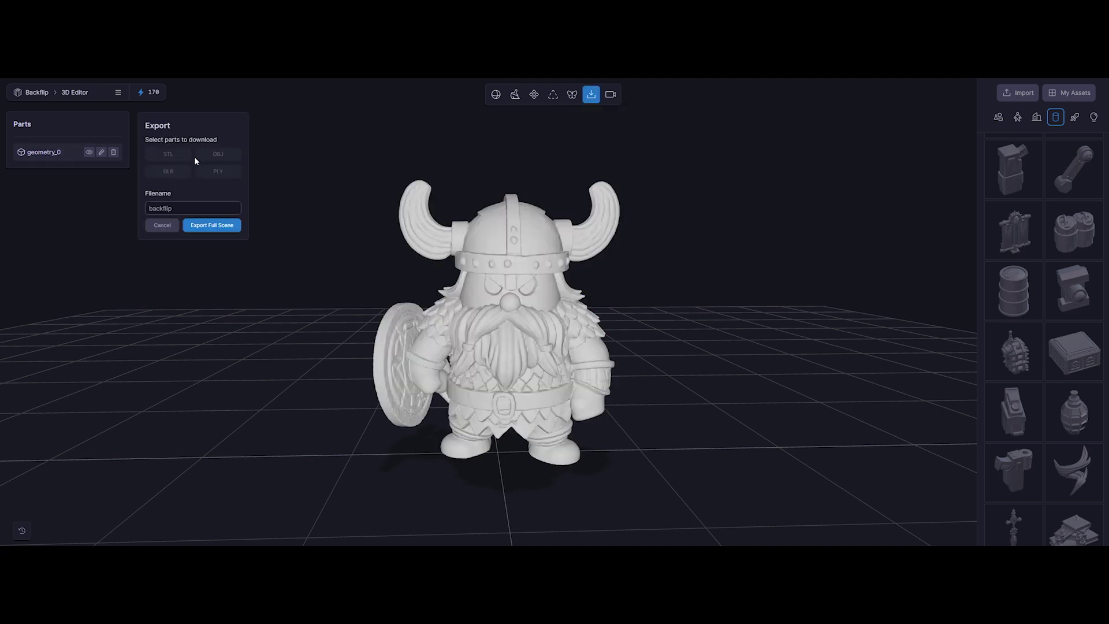
left_click(183, 207)
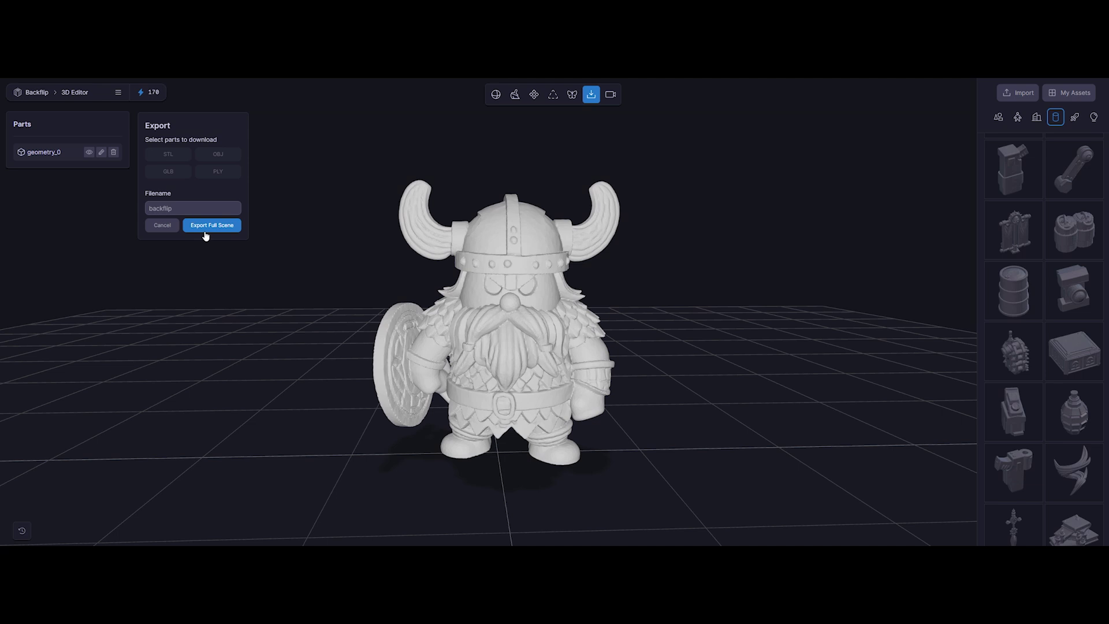
left_click(205, 225)
left_click_drag(744, 330, 550, 314)
left_click(550, 318)
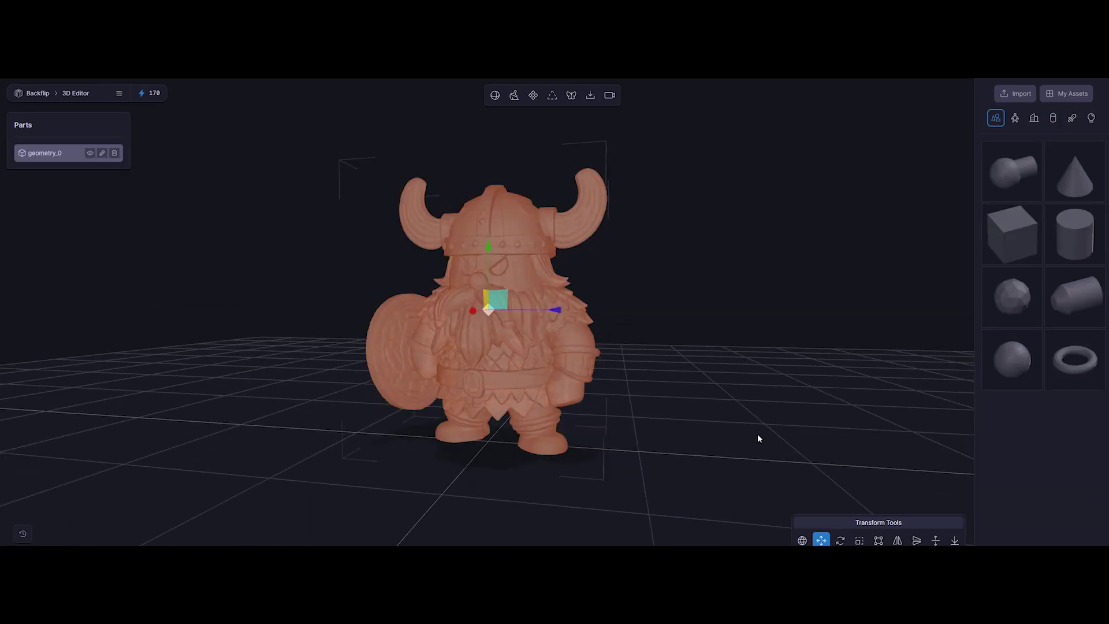
left_click(839, 540)
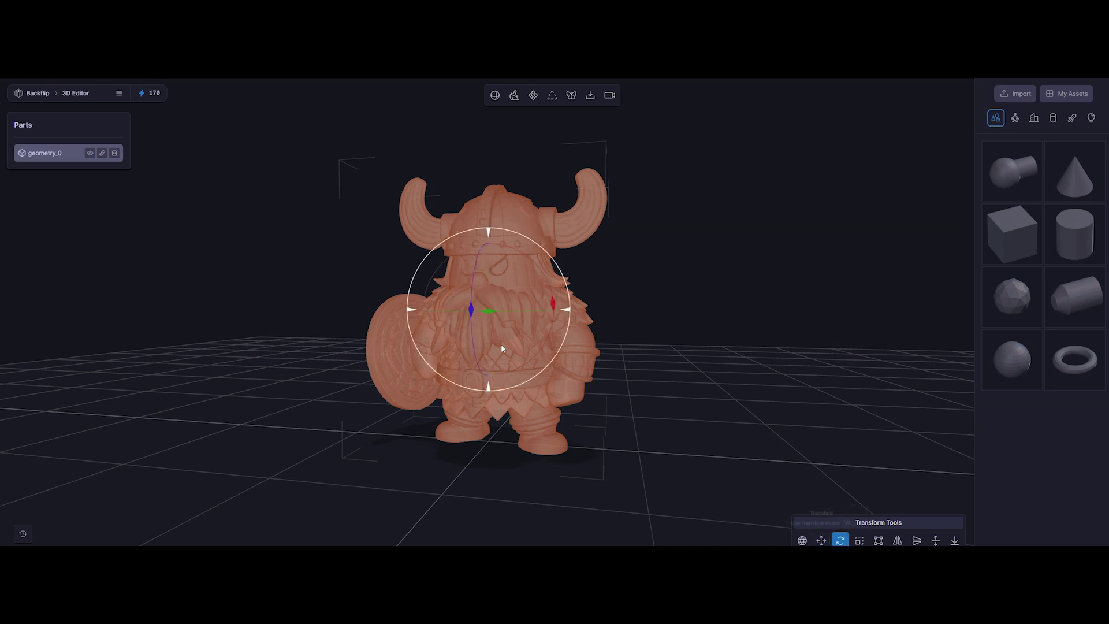
left_click(878, 539)
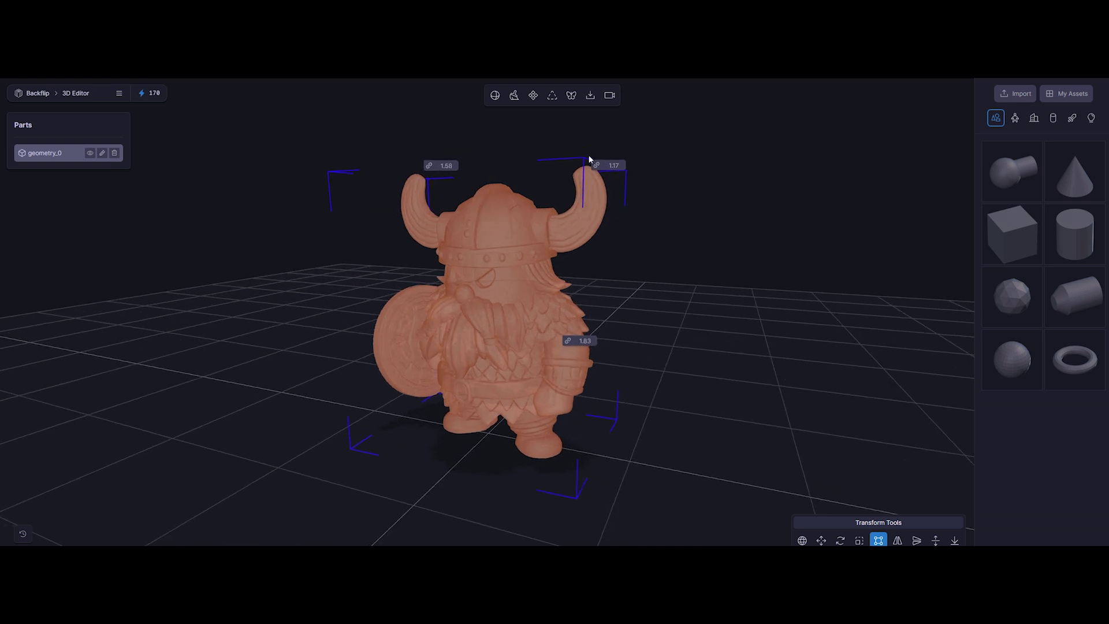
left_click(858, 539)
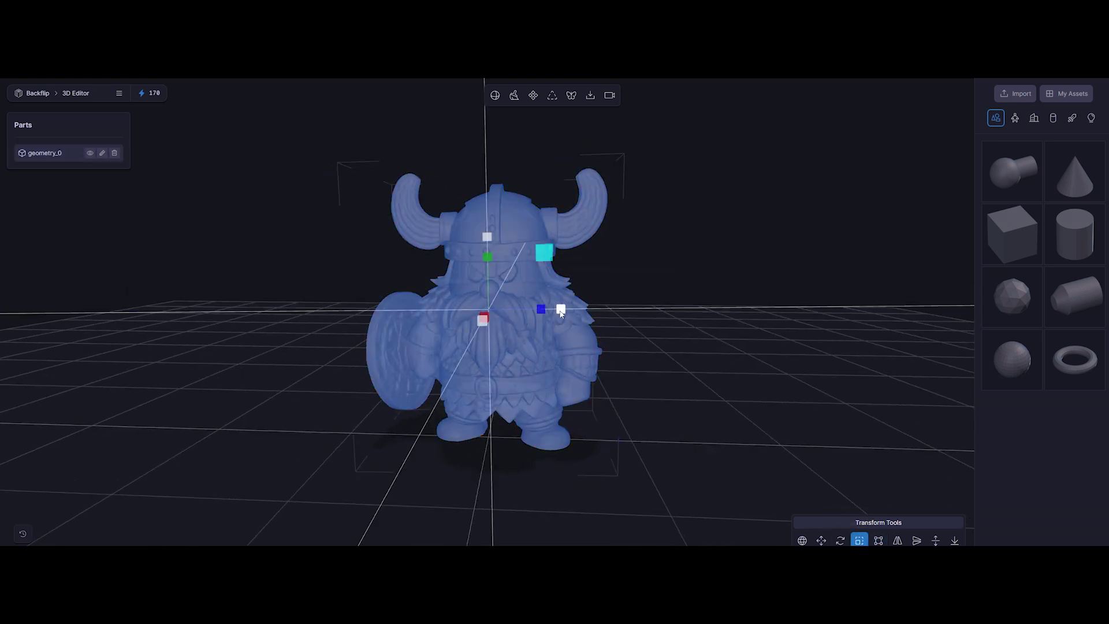
left_click(563, 315)
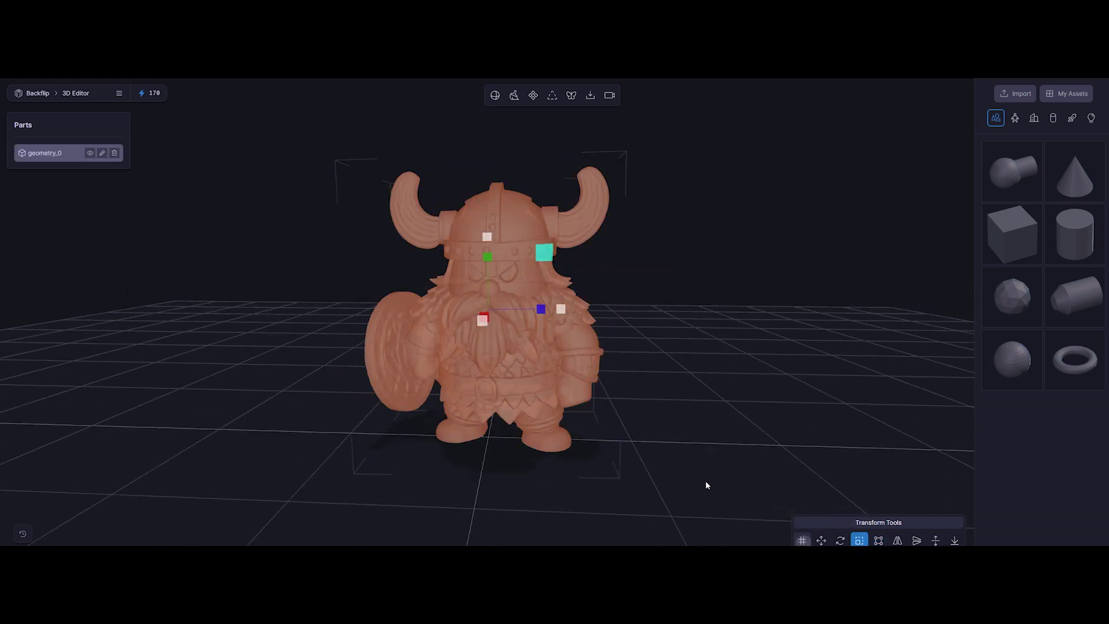
left_click_drag(705, 480, 656, 444)
left_click(656, 444)
left_click_drag(747, 434, 349, 324)
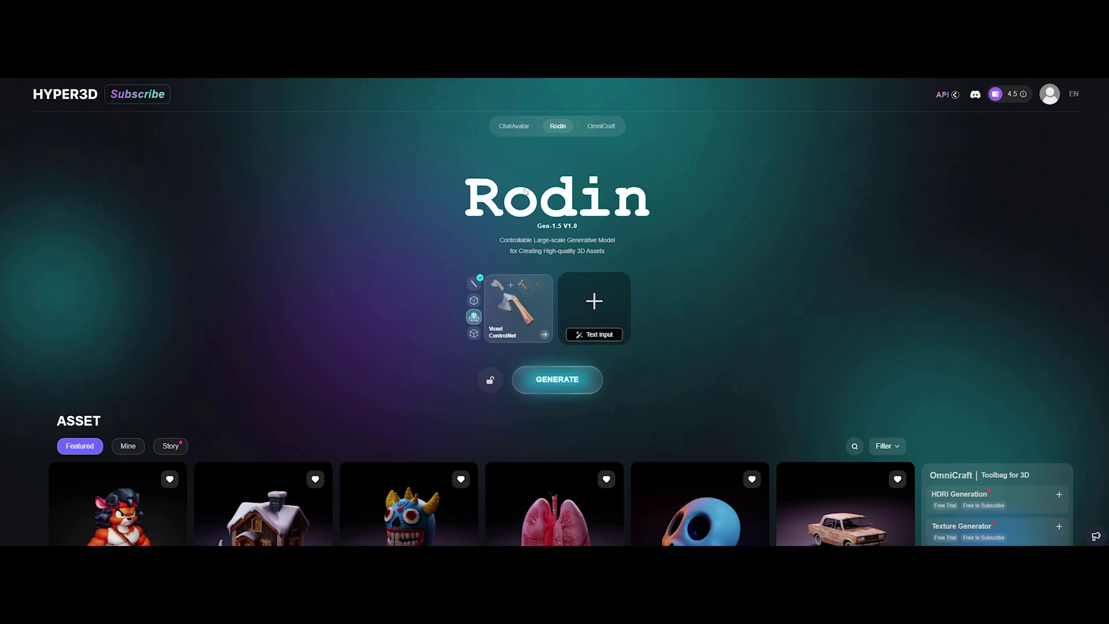
- Add the viking reference PNG through Rodin's image '+' card and start GENERATE
mouse_move(592, 307)
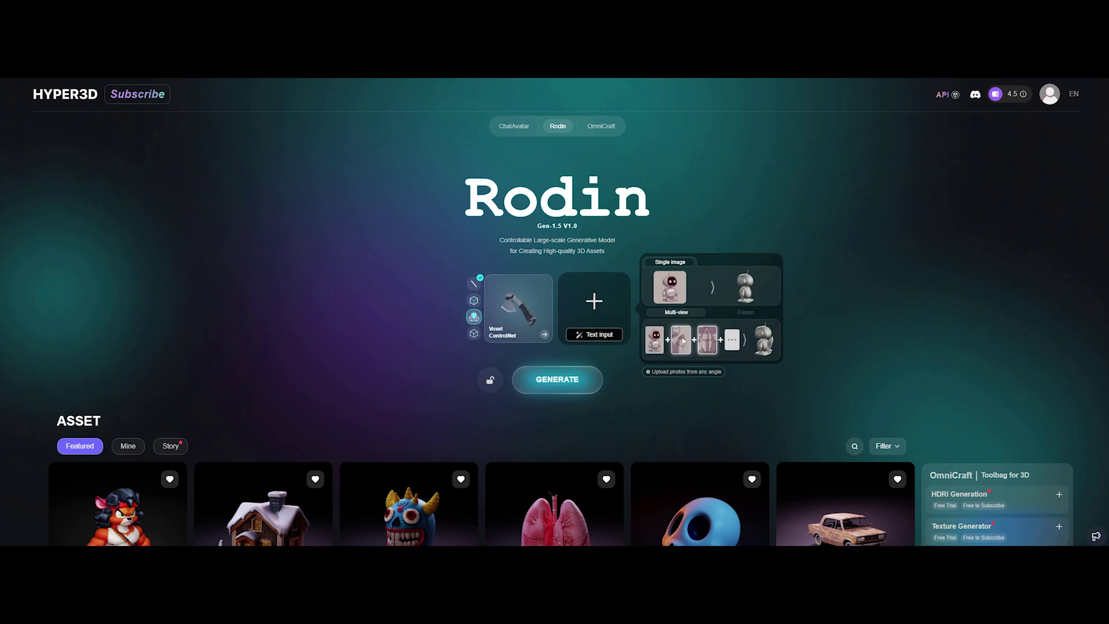
left_click(597, 305)
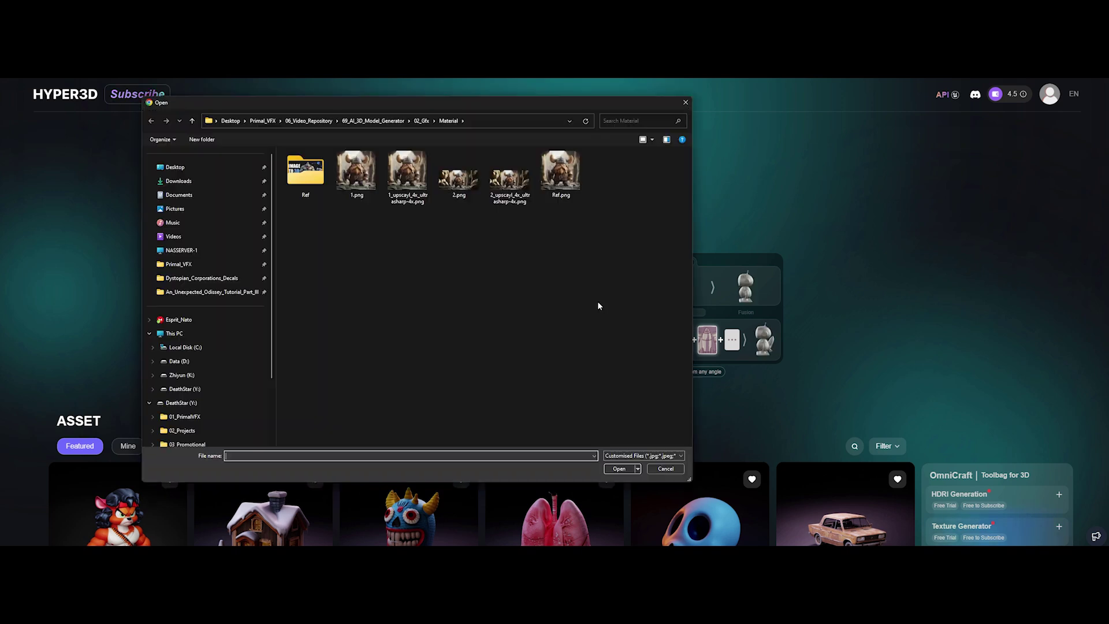
double_click(409, 173)
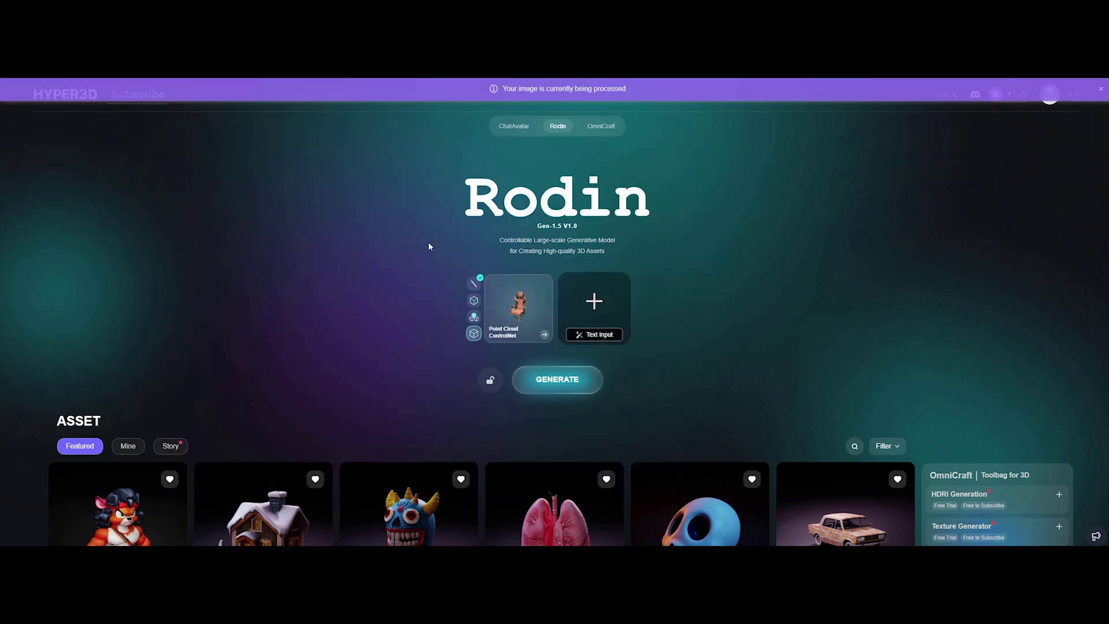
left_click(558, 383)
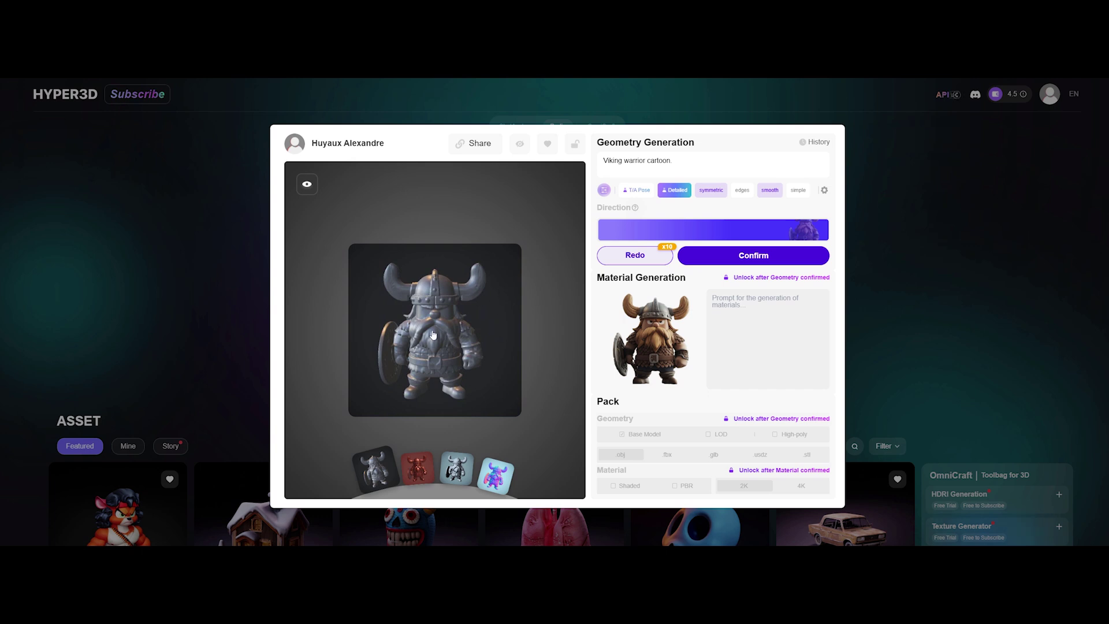
- Preview the Rodin viking as a clay render and confirm its geometry with Keep Quads
mouse_move(427, 447)
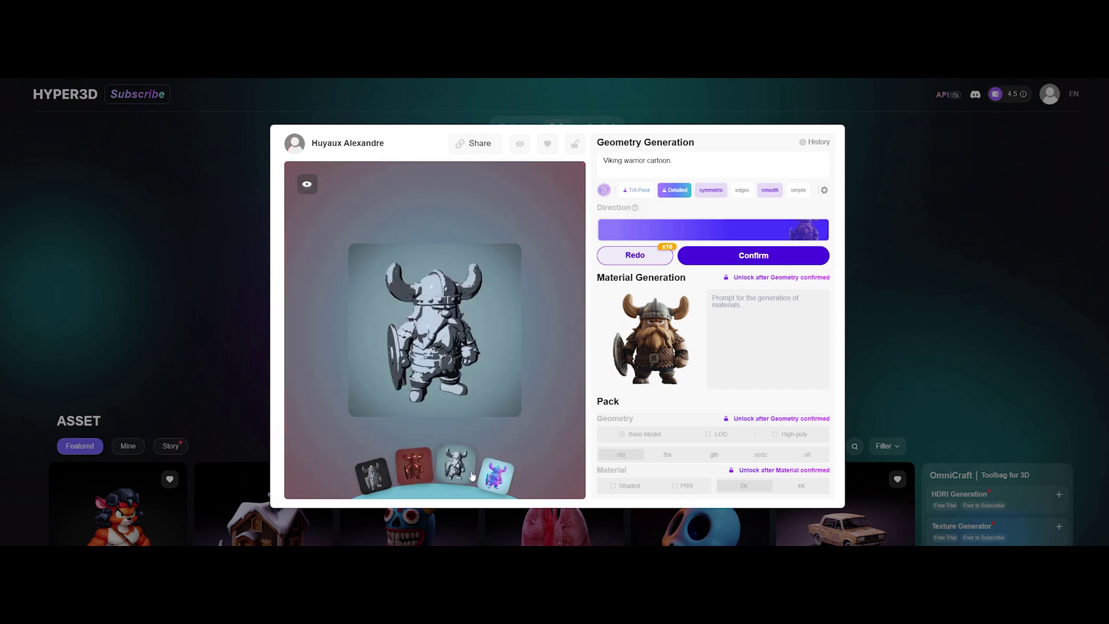
left_click(389, 474)
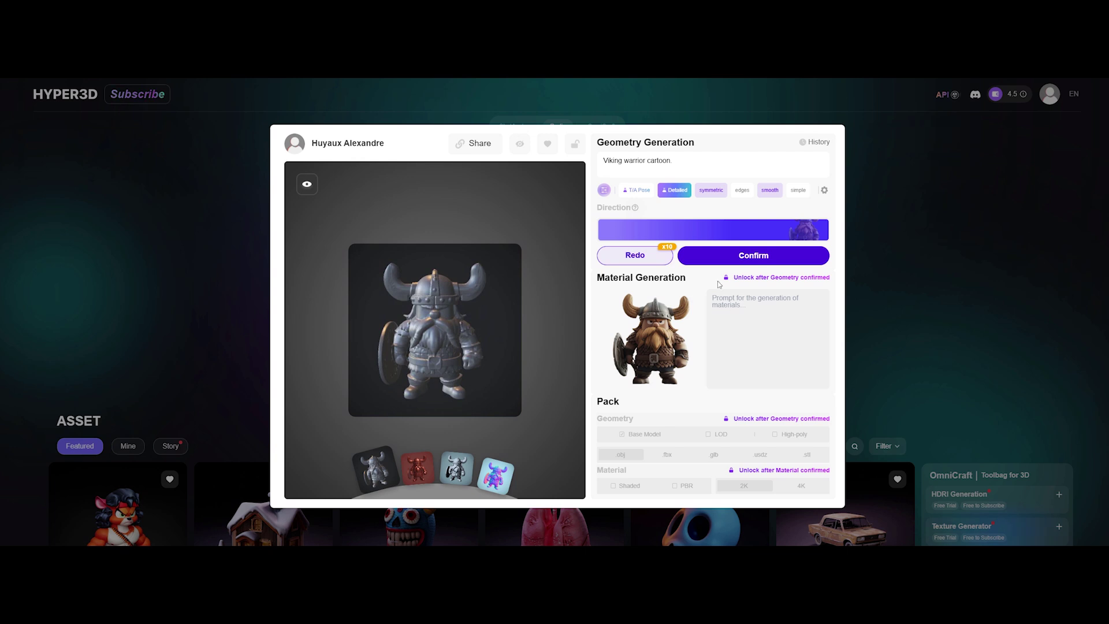
mouse_move(724, 260)
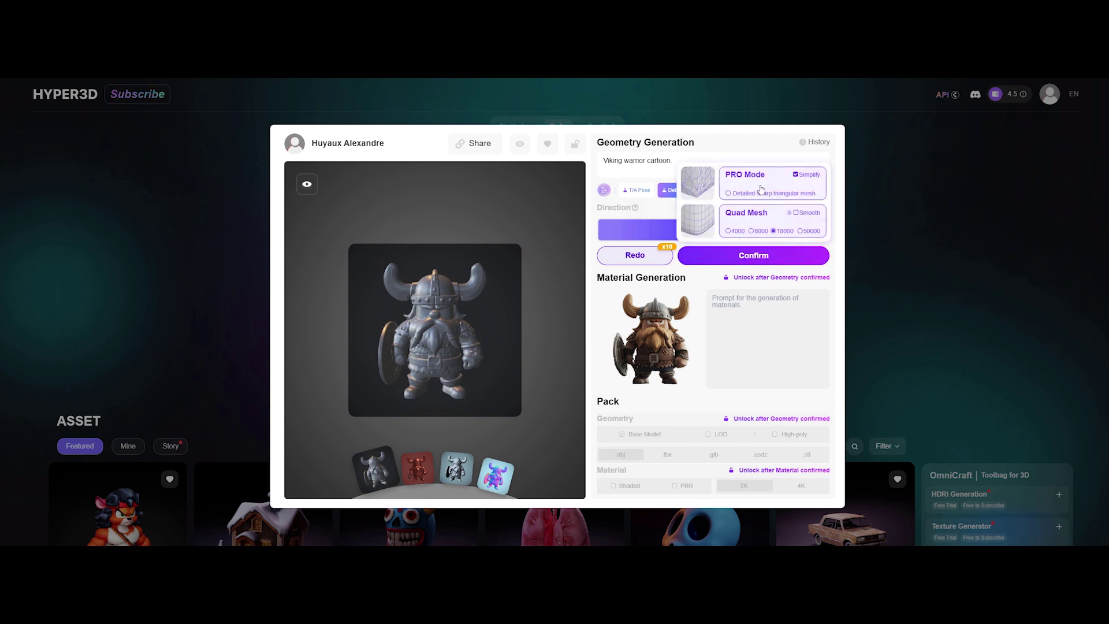
left_click(758, 258)
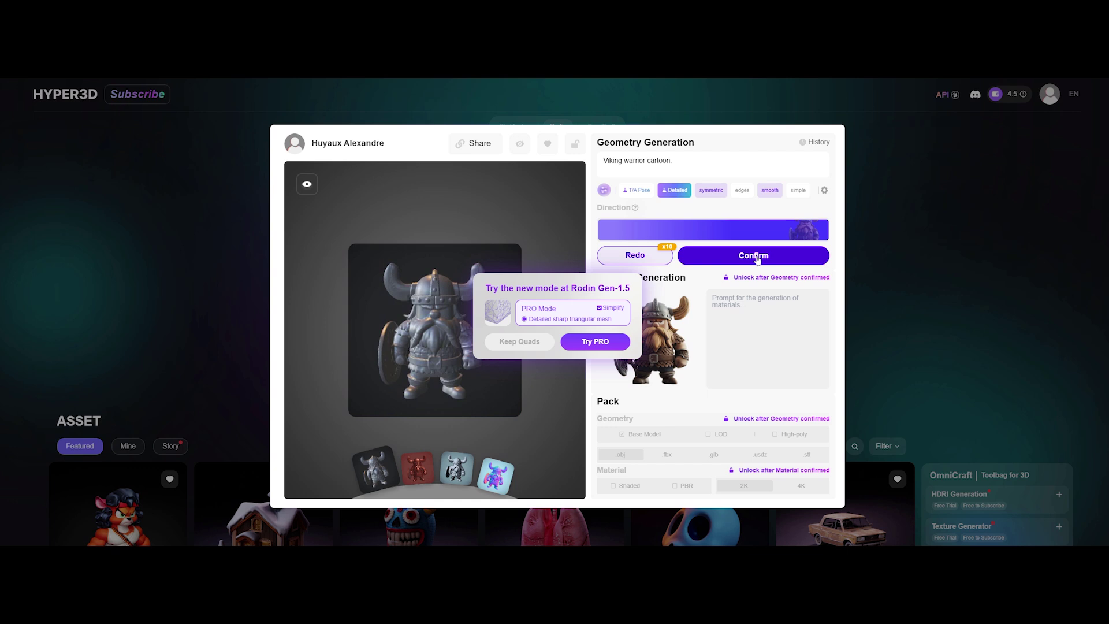
left_click(520, 341)
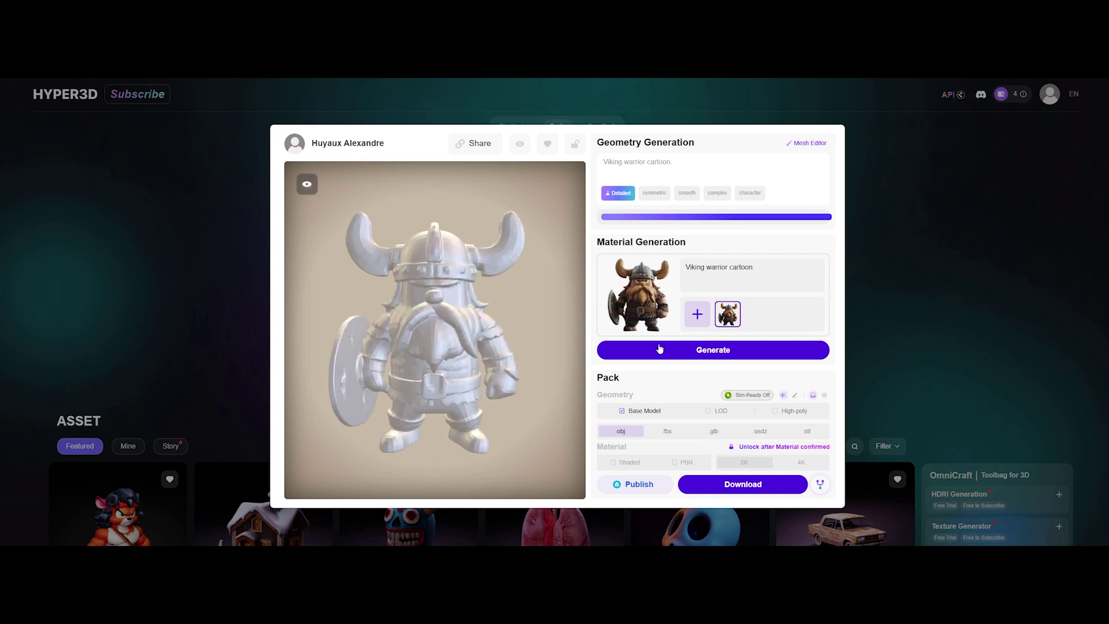
- Generate Rodin materials for the viking with Face Restore enabled, then accept them
mouse_move(694, 354)
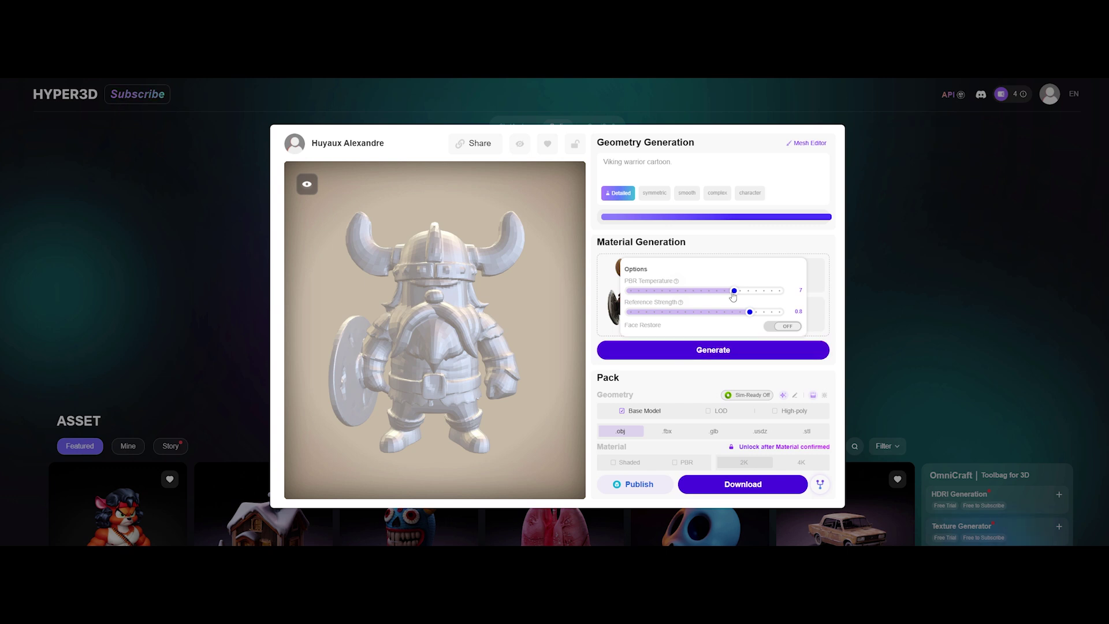
left_click(716, 351)
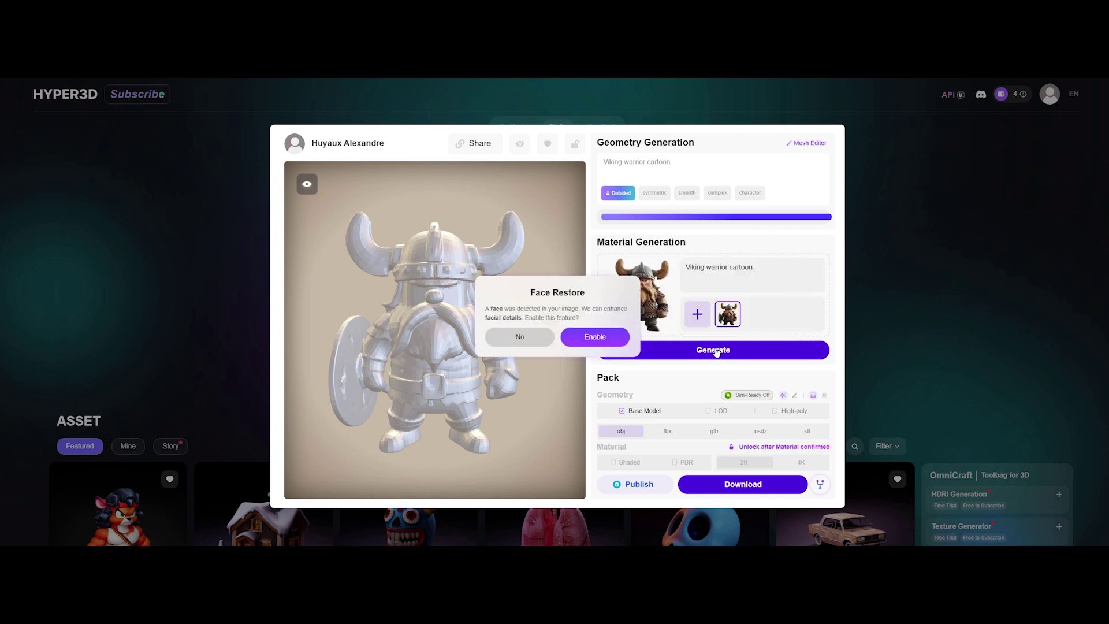
left_click(604, 342)
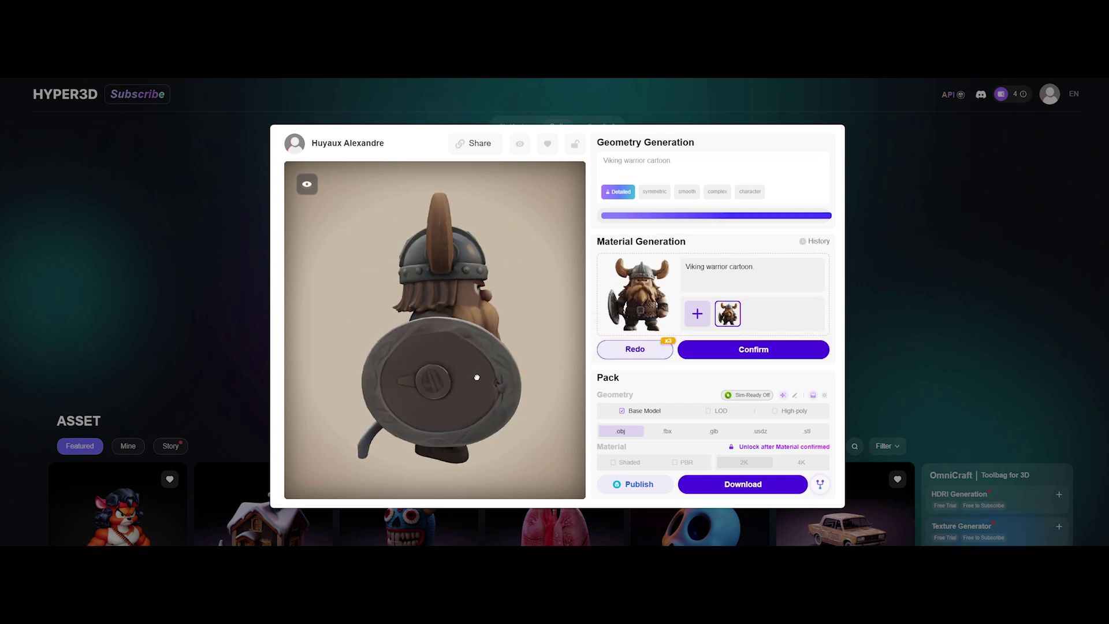
left_click(721, 357)
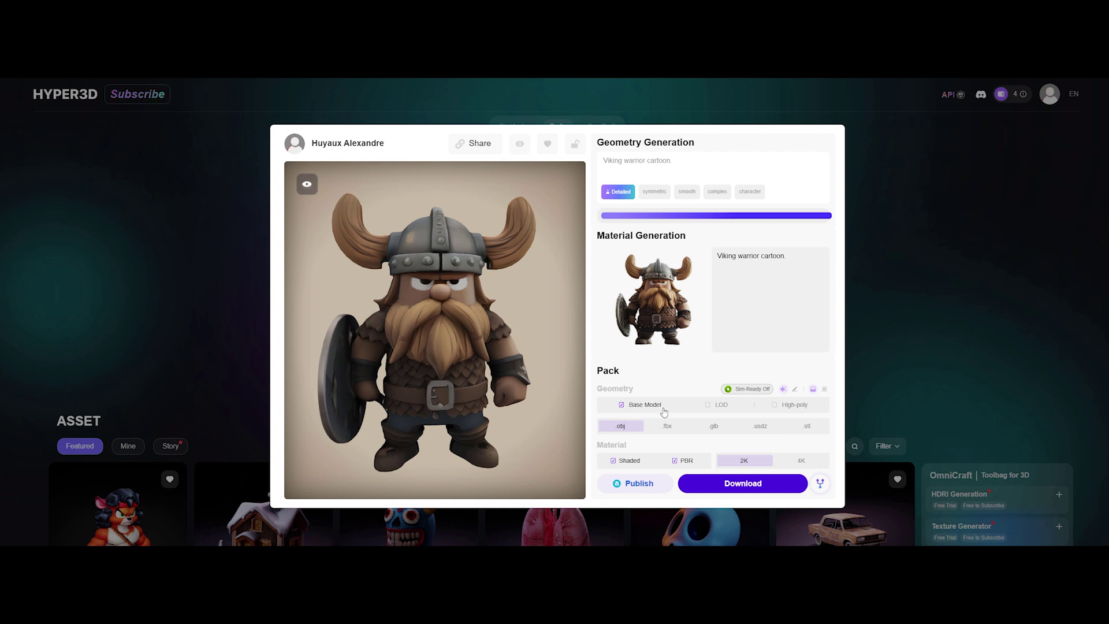
- Choose .fbx with Shaded, PBR and 2K in Rodin's Pack panel, checking the viking's back
mouse_move(786, 408)
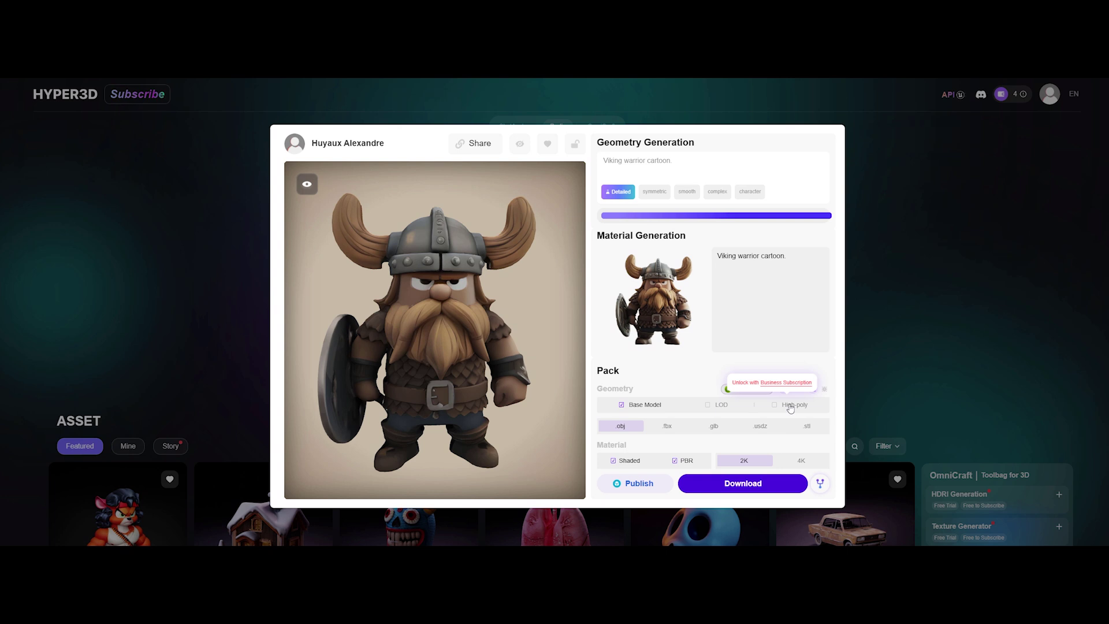
left_click(669, 429)
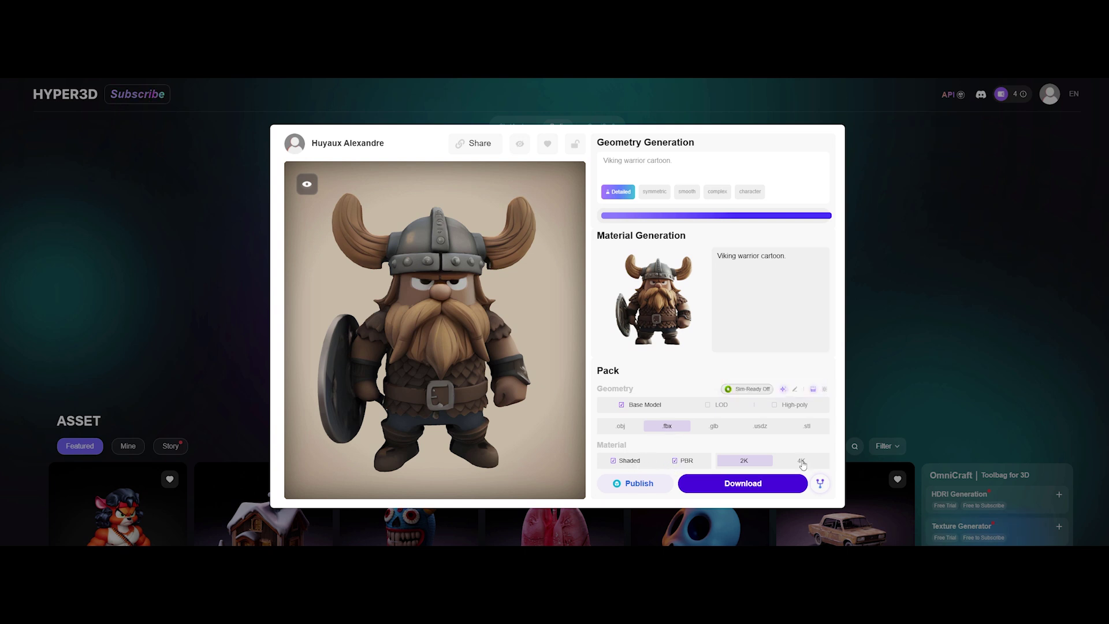
mouse_move(802, 463)
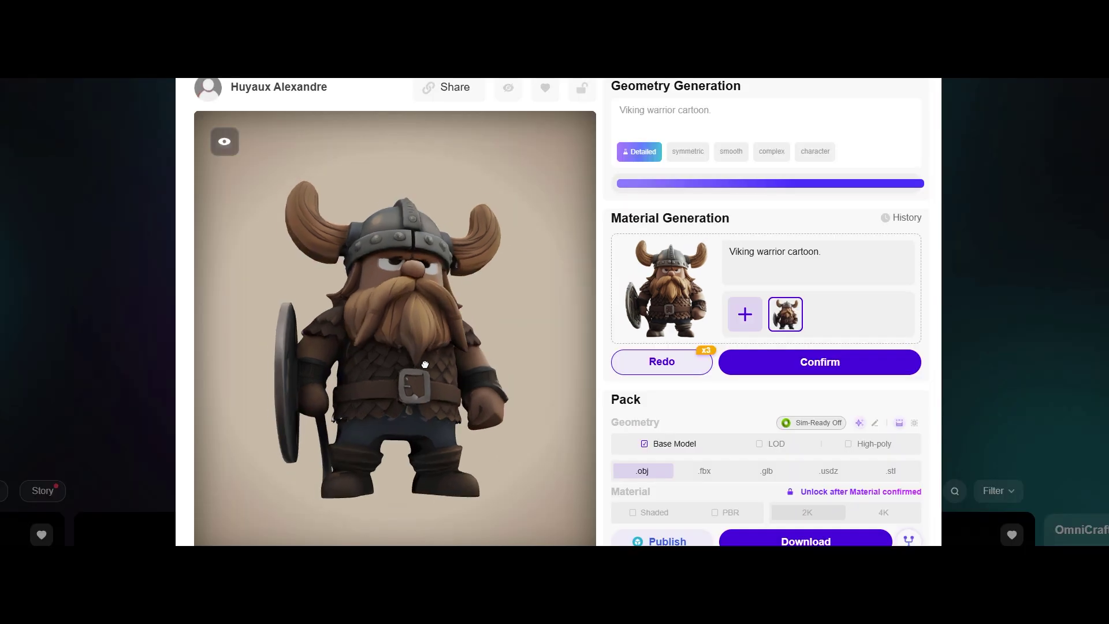
left_click_drag(425, 364, 391, 421)
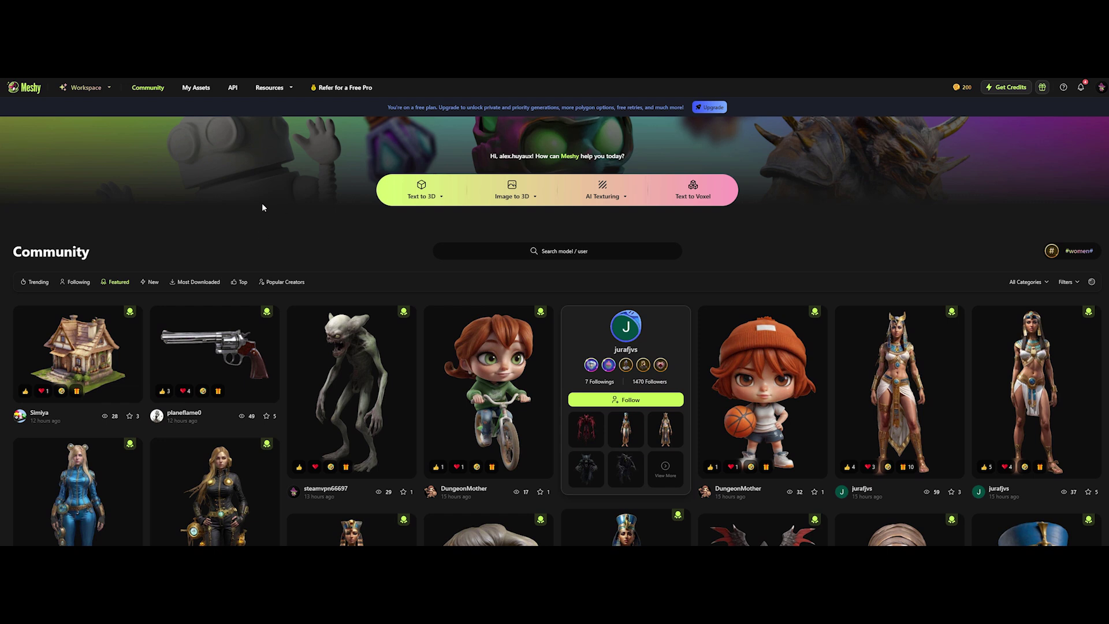
- Start a Meshy Image to 3D job from the viking image, named 'Cartoon viking warrior'
left_click(509, 194)
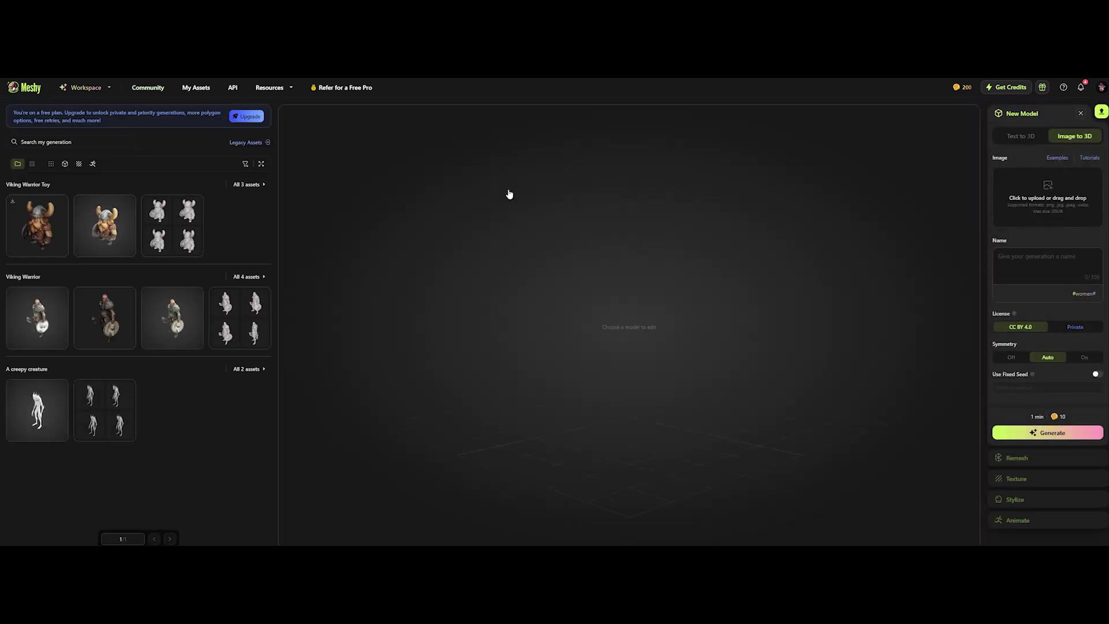
left_click(1046, 200)
left_click_drag(1106, 276, 1068, 229)
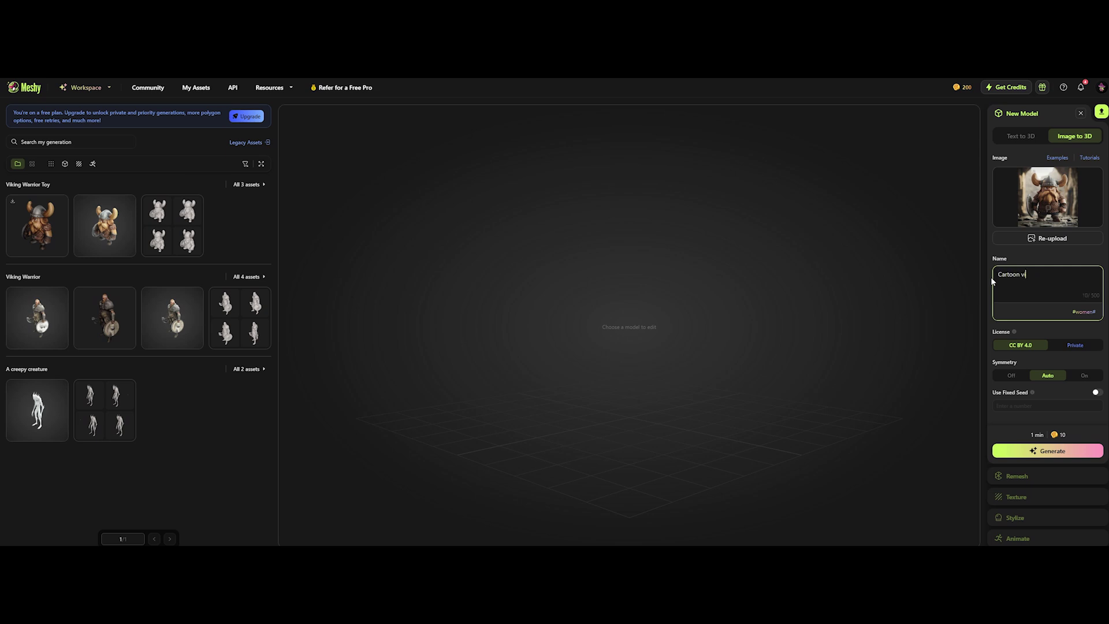
type("n viking warrior")
- Generate four Meshy viking drafts and send the bottom-left draft to texturing
left_click(1060, 454)
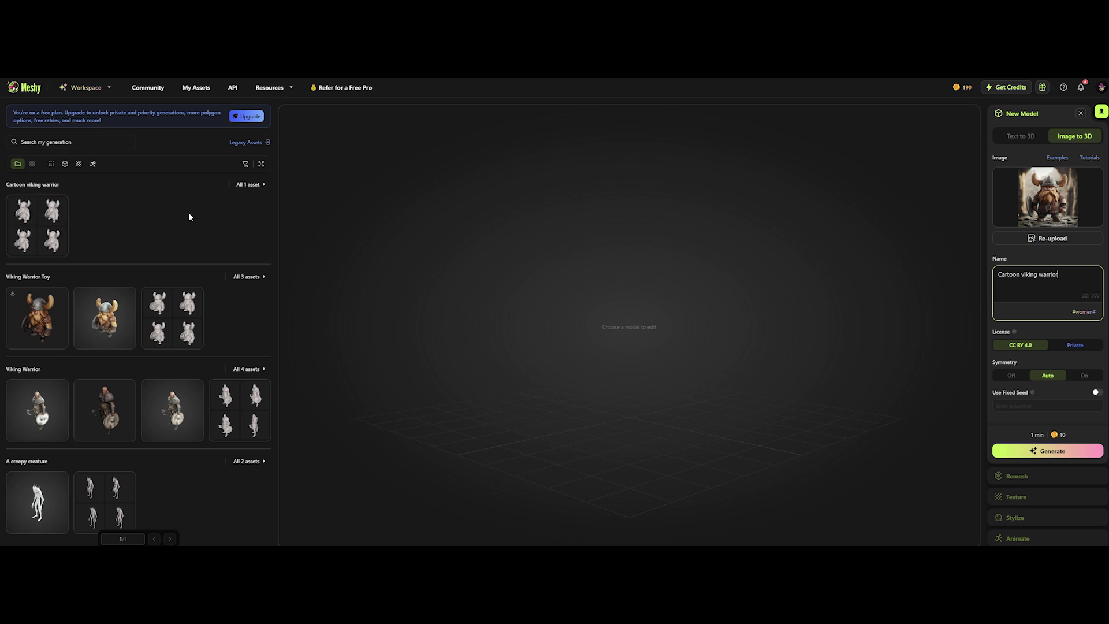
left_click(37, 219)
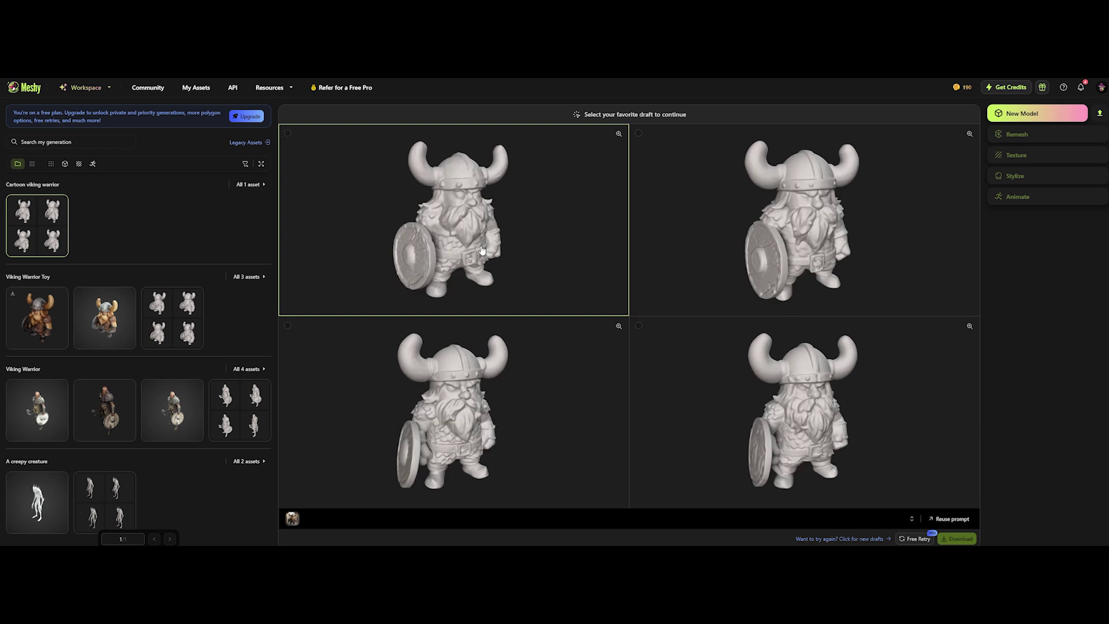
left_click(572, 399)
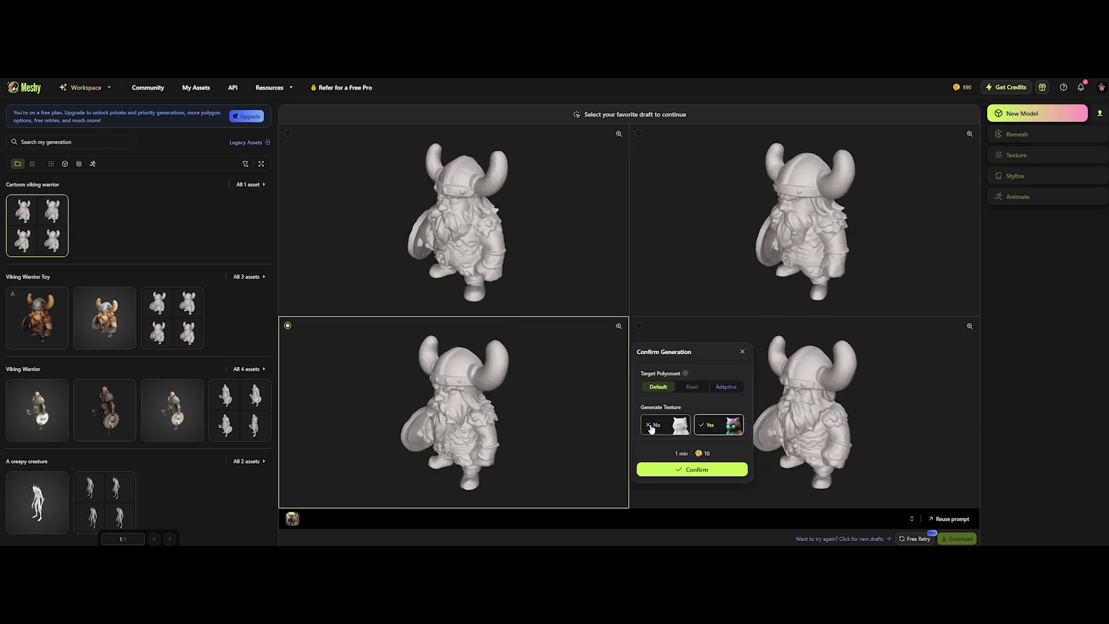
left_click(702, 472)
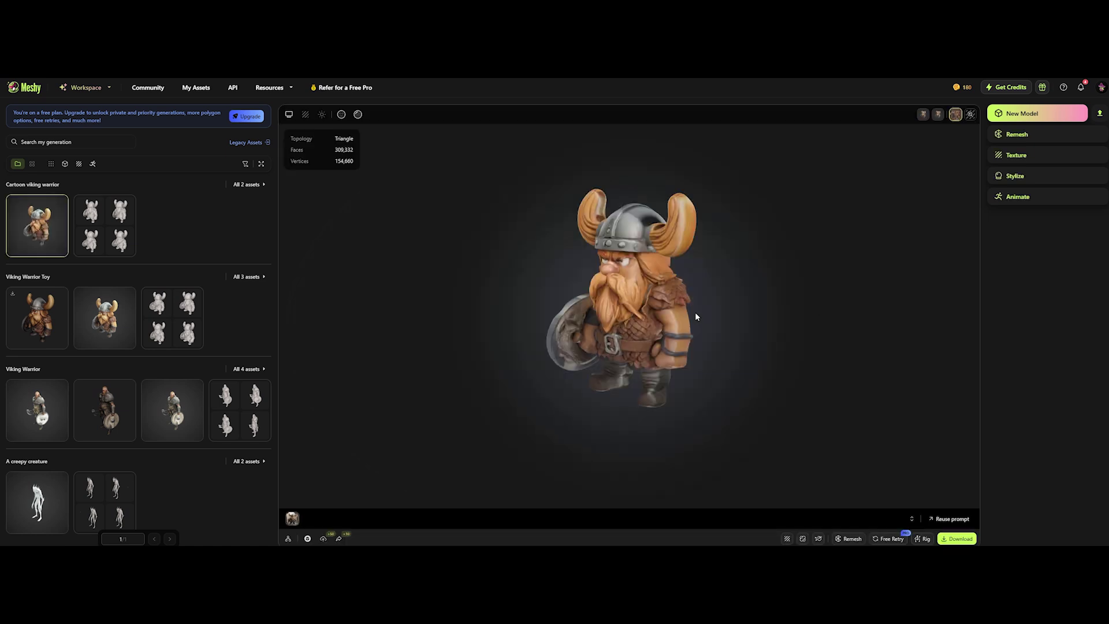
- View the finished Meshy viking in clay render with its dense triangle wireframe
left_click_drag(694, 312, 592, 316)
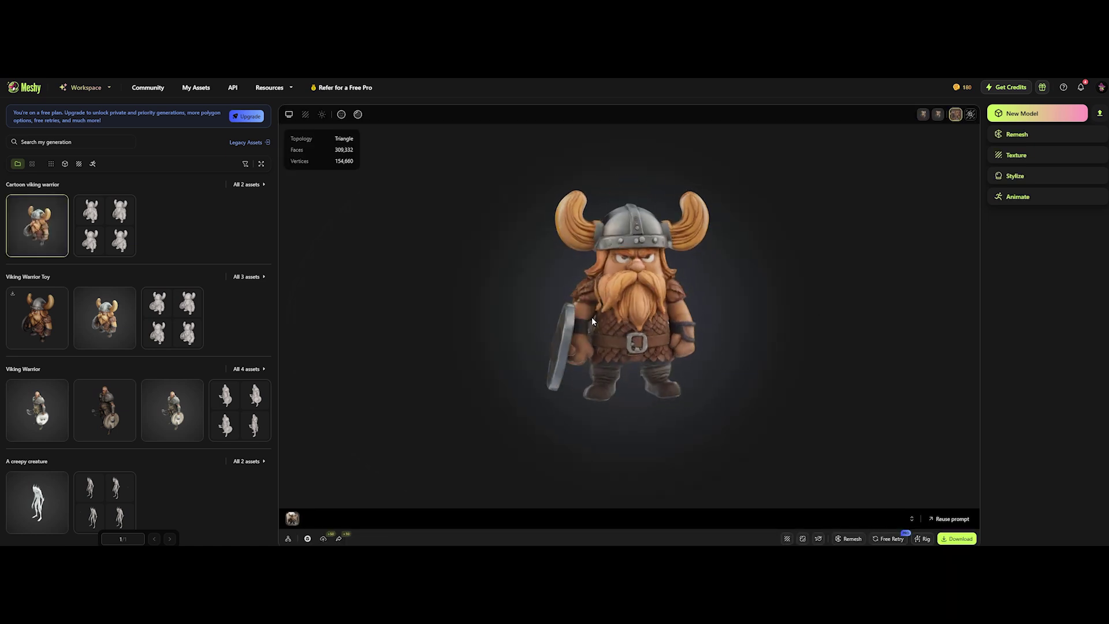
left_click(357, 115)
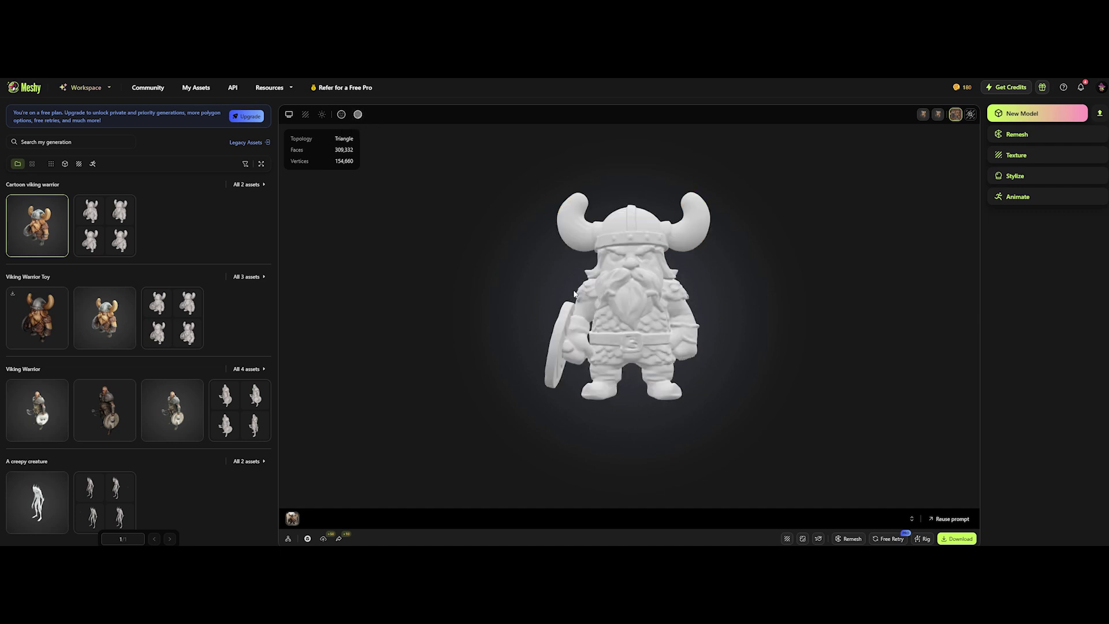
scroll(610, 315, "up", 2)
left_click_drag(648, 312, 587, 307)
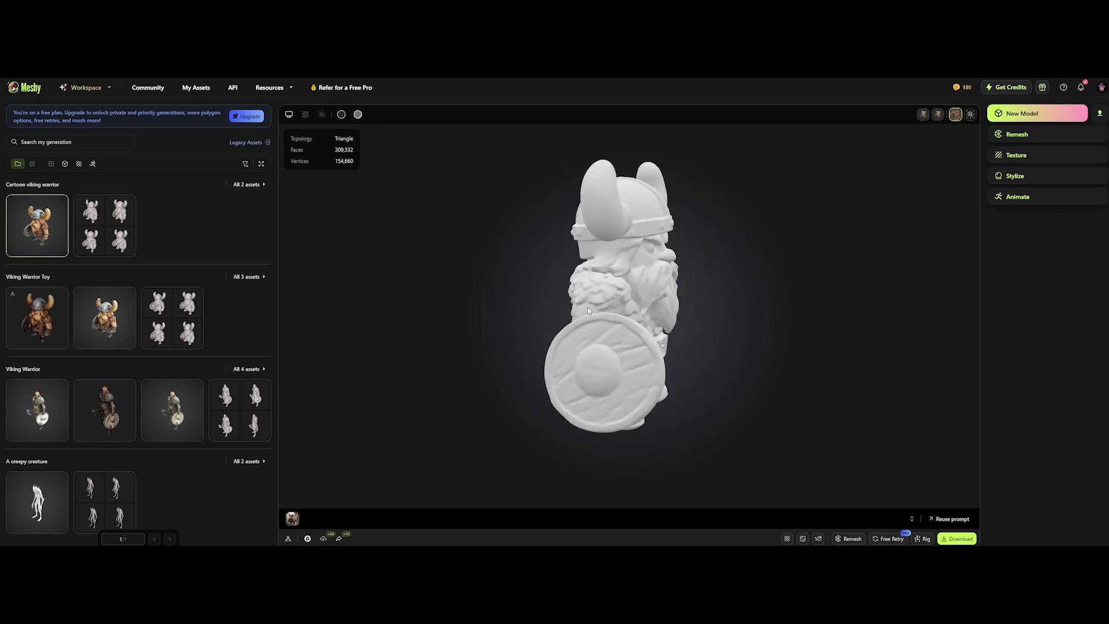
left_click(341, 115)
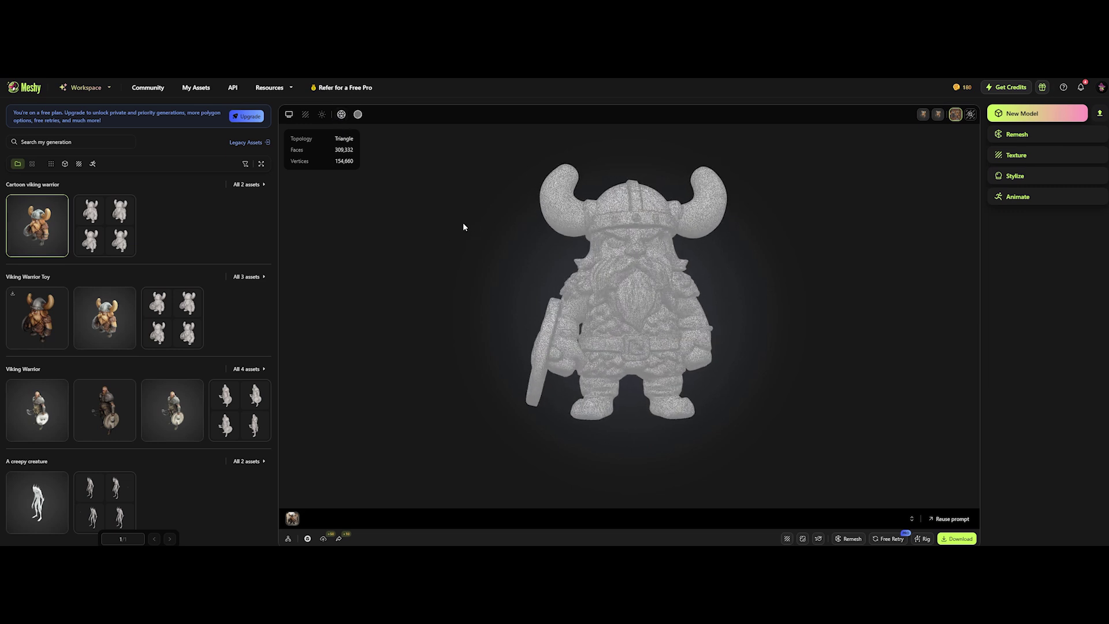
- Restore textures, remesh the viking to Fixed 10K quads, and show the new wireframe
left_click(341, 114)
left_click(358, 114)
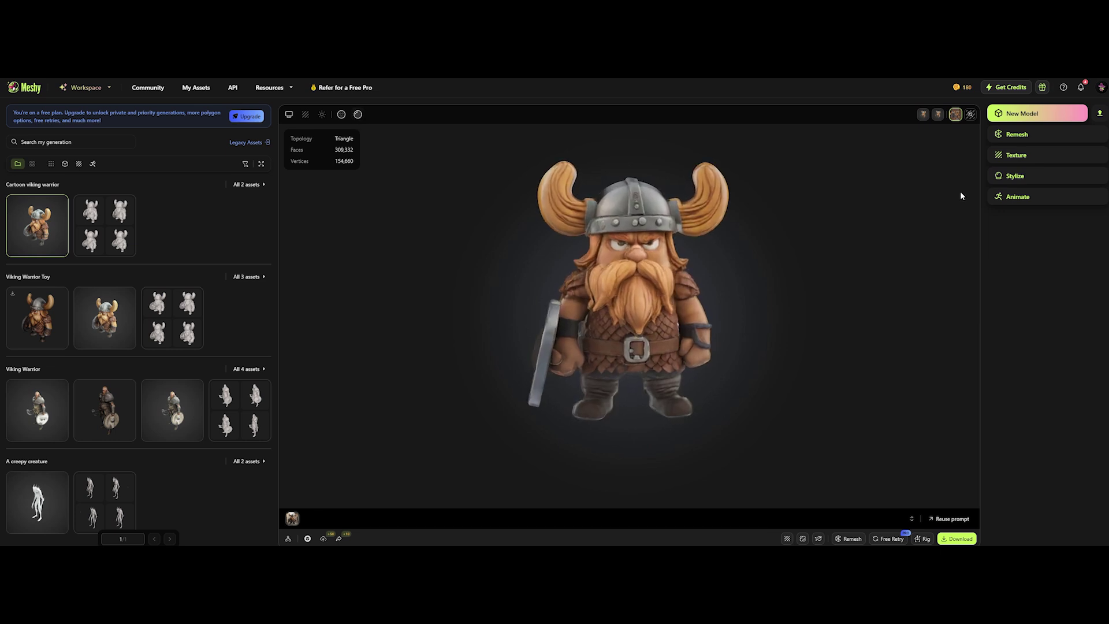
left_click(1018, 135)
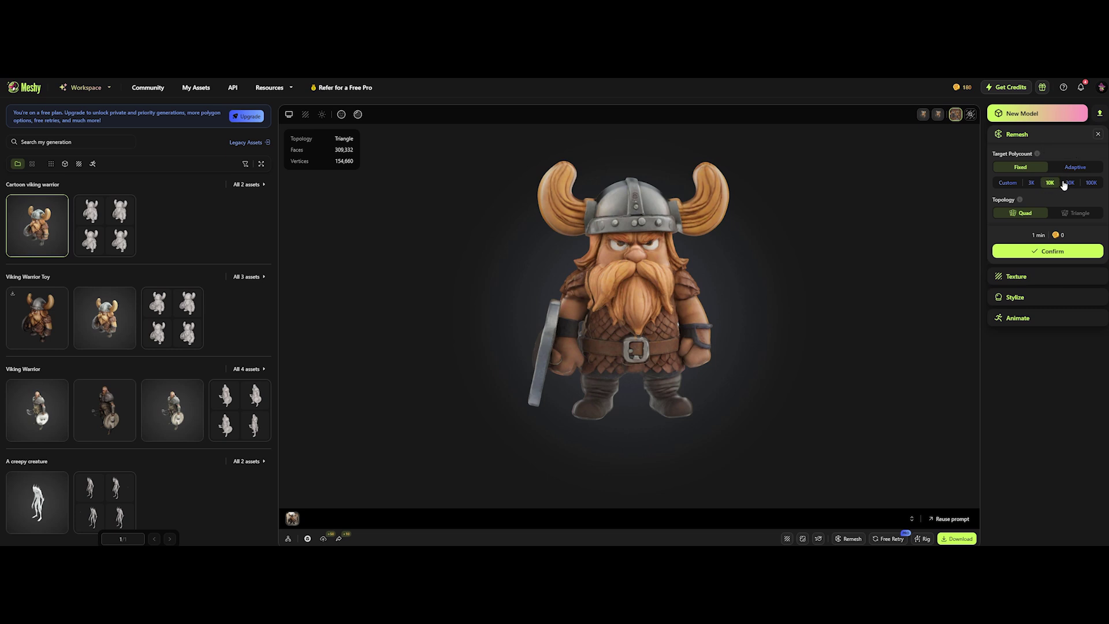
left_click(1037, 252)
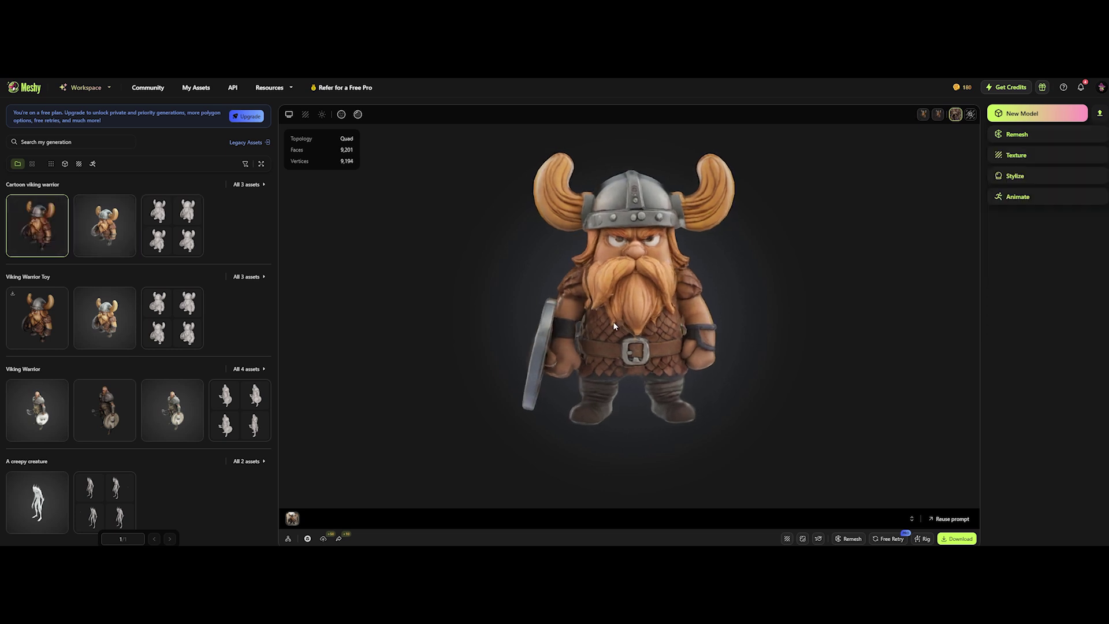
left_click(342, 115)
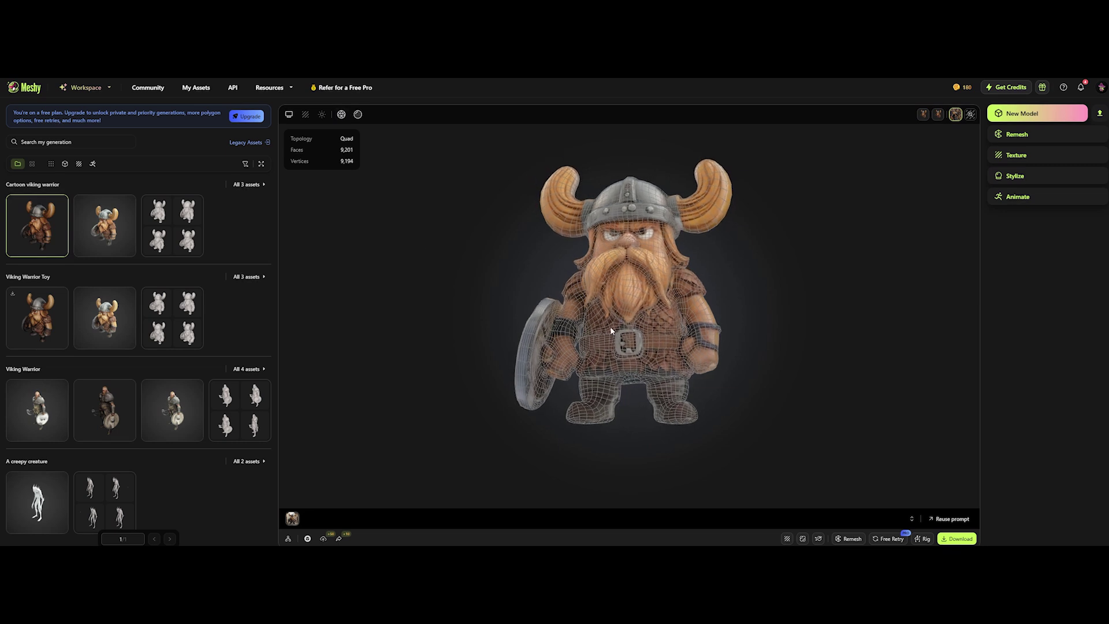
mouse_move(610, 327)
left_mouse_down()
mouse_move(633, 341)
mouse_move(601, 313)
mouse_move(625, 333)
mouse_move(590, 334)
left_mouse_up()
- Retexture the remeshed viking using the reference image, then bring up download settings
left_click(1015, 155)
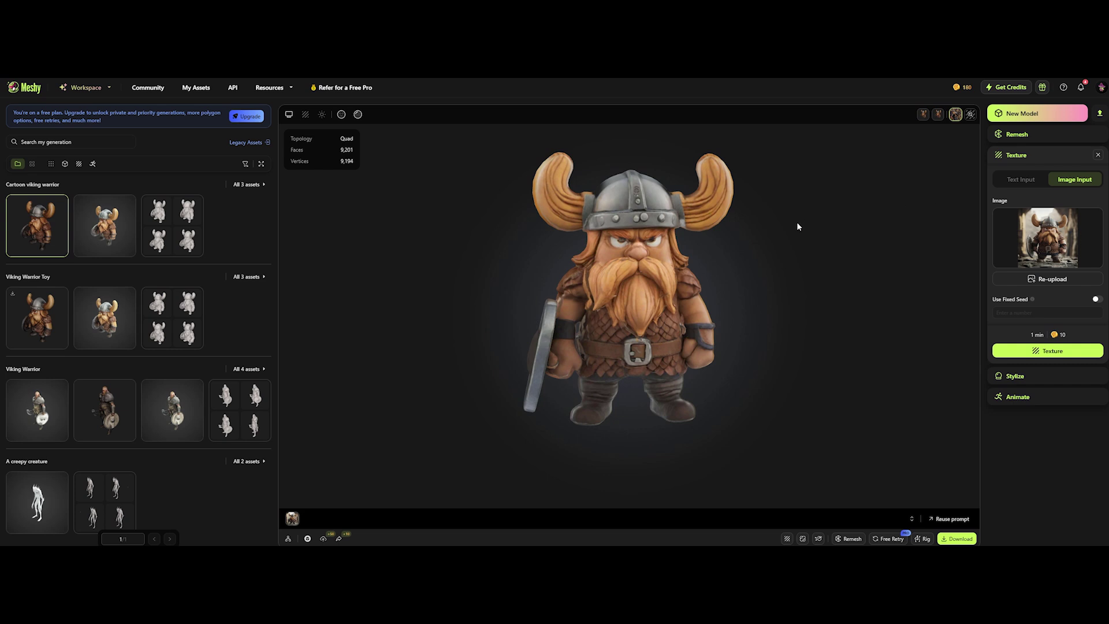
scroll(710, 244, "up", 5)
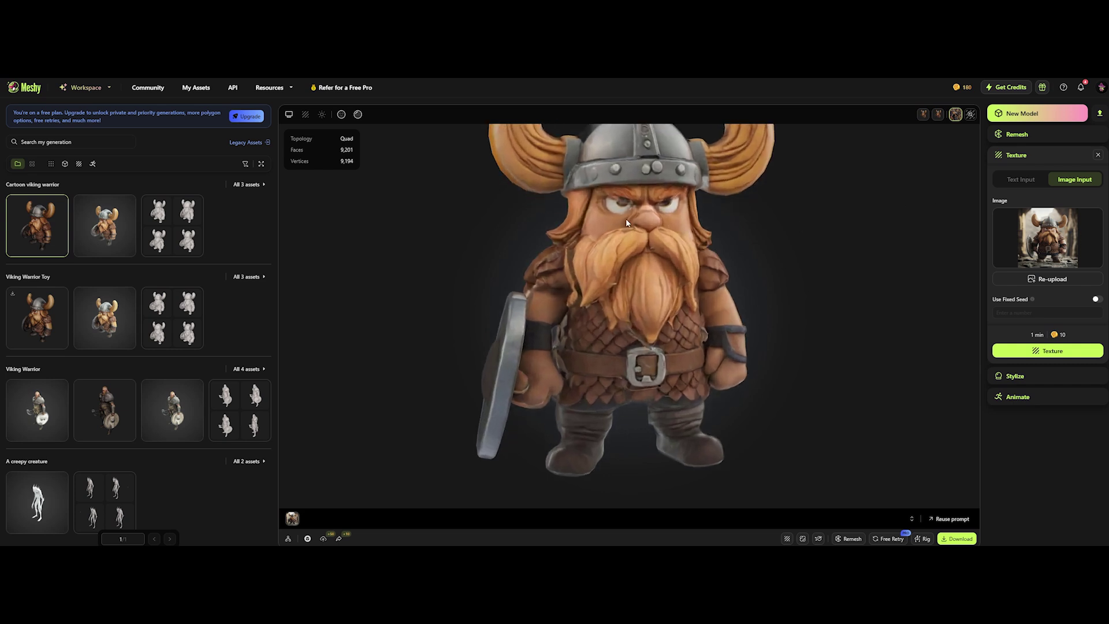
scroll(671, 296, "down", 5)
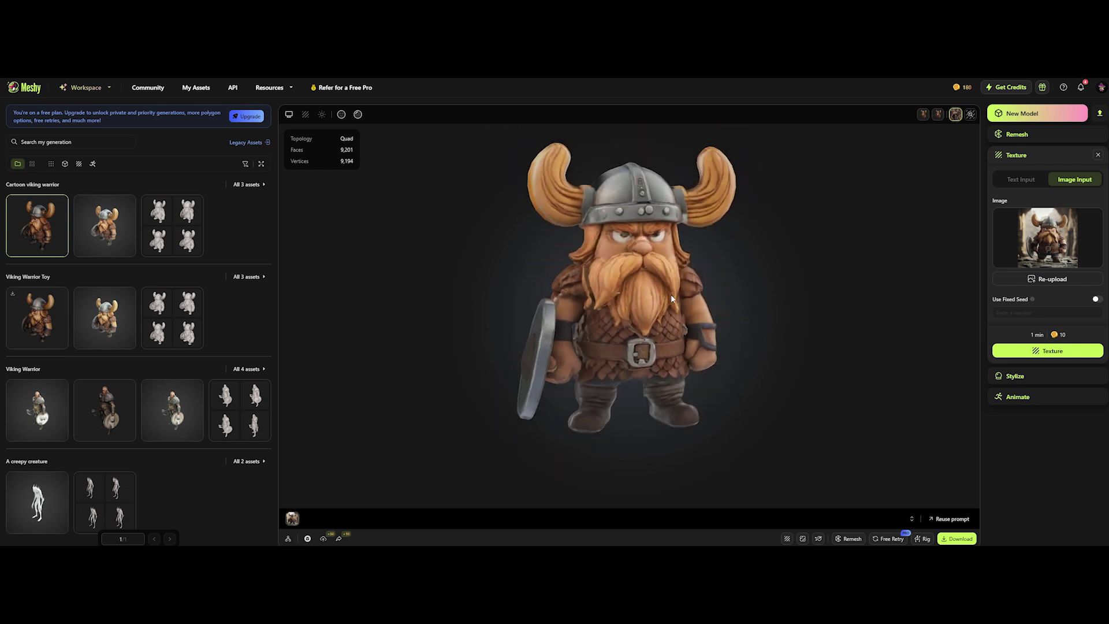
left_click(1030, 351)
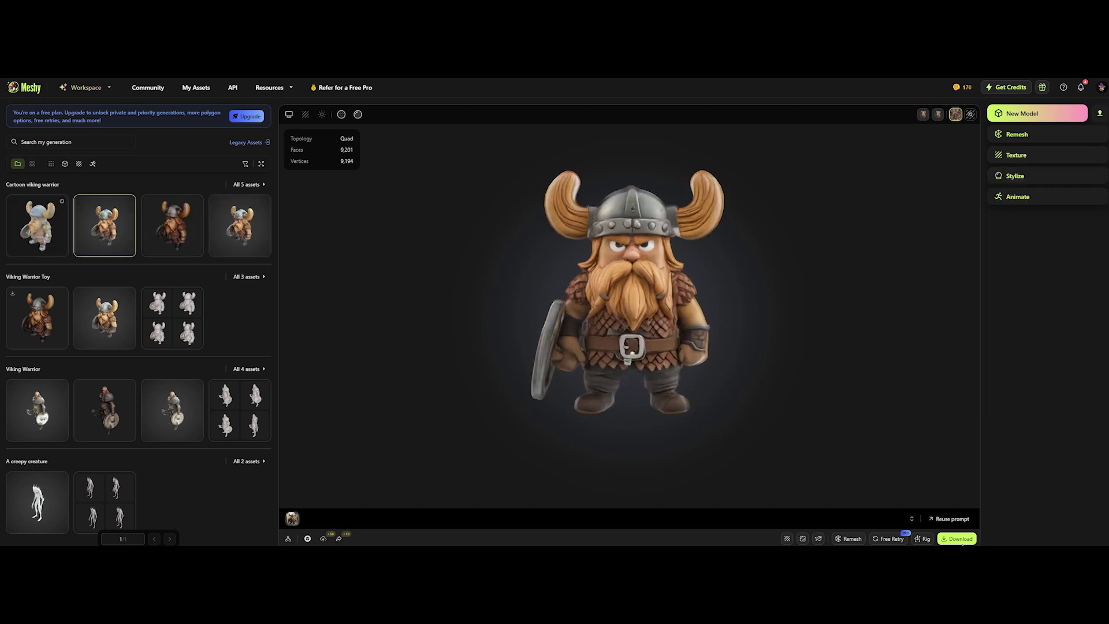
left_click(960, 538)
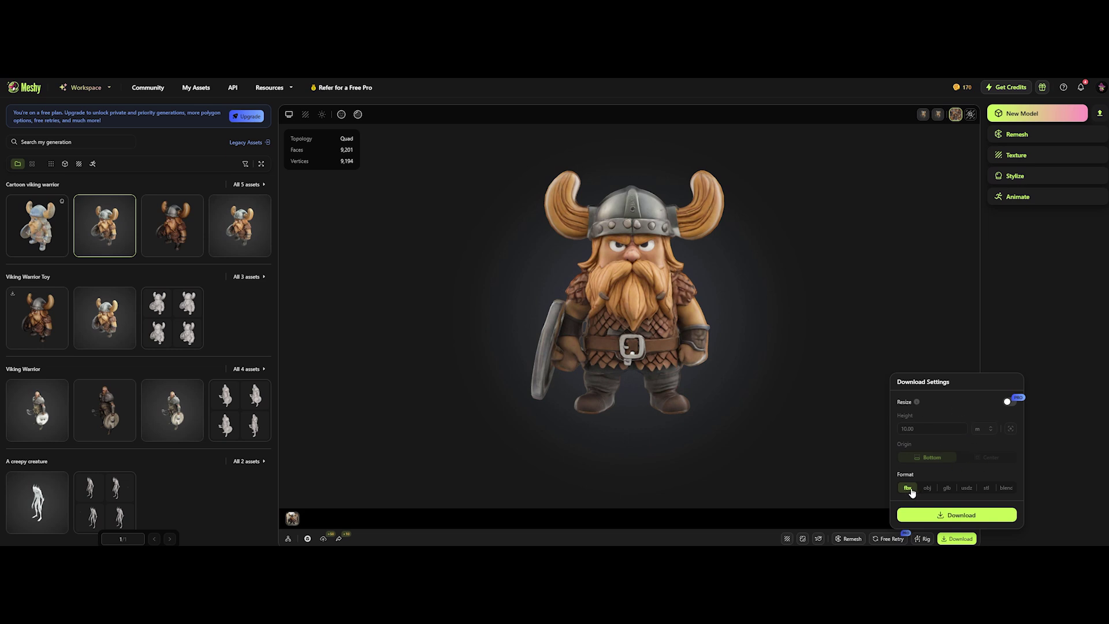
- Download the retextured quad viking from Meshy as an fbx file
left_click(957, 519)
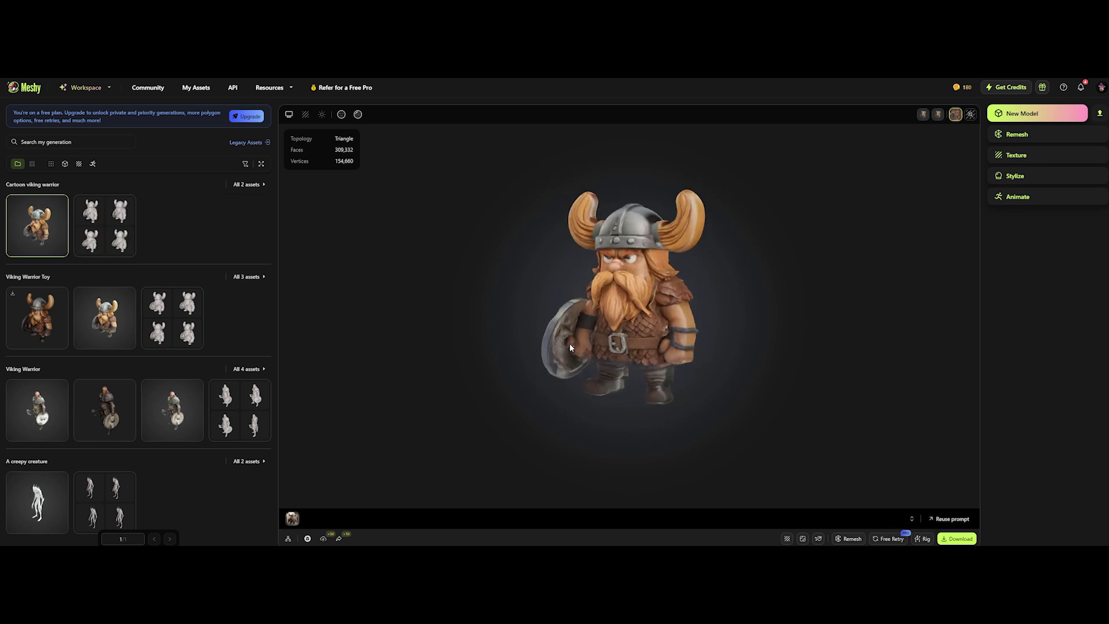
left_click_drag(578, 323, 651, 397)
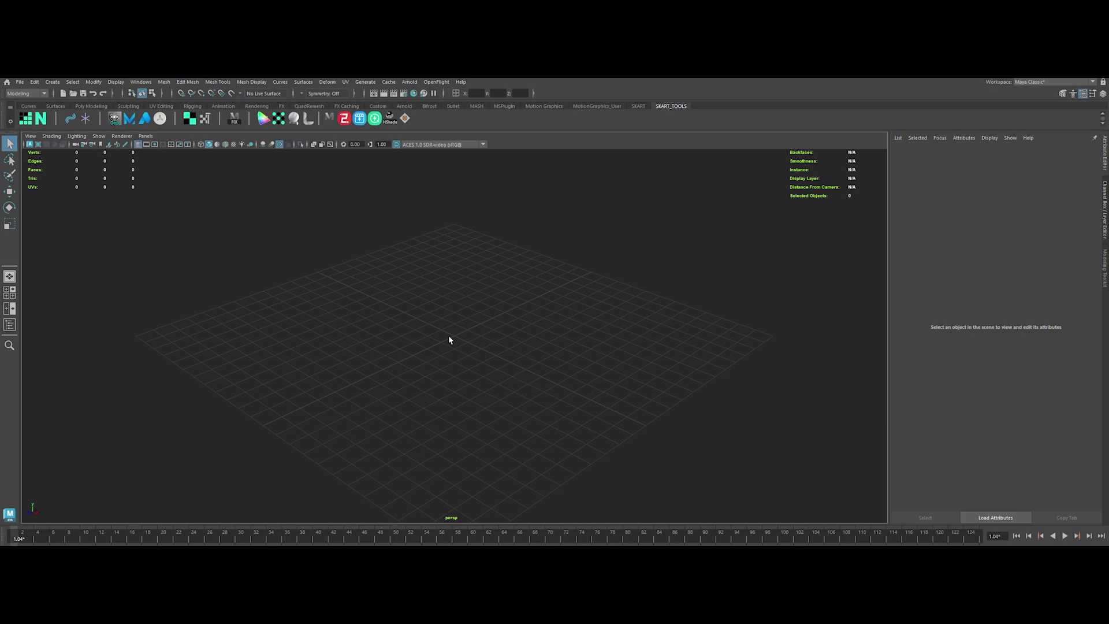
- Import the Tripo viking FBX from the model folder into Maya's scene
left_click_drag(457, 337, 480, 339, "alt")
key("alt+Tab")
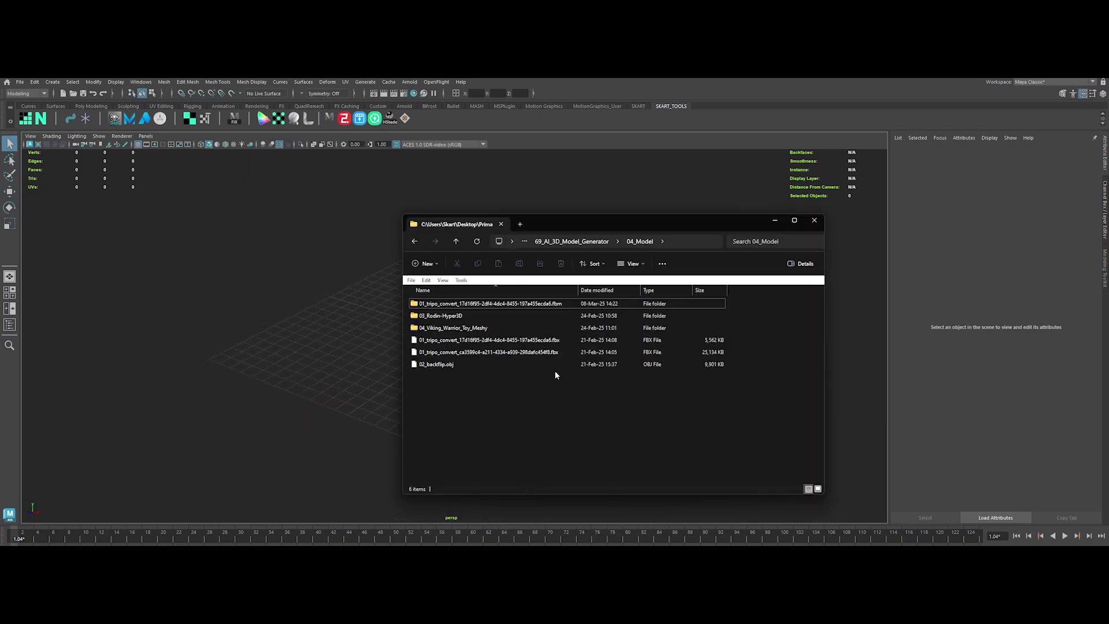
left_click(441, 341)
left_click_drag(441, 343, 370, 375)
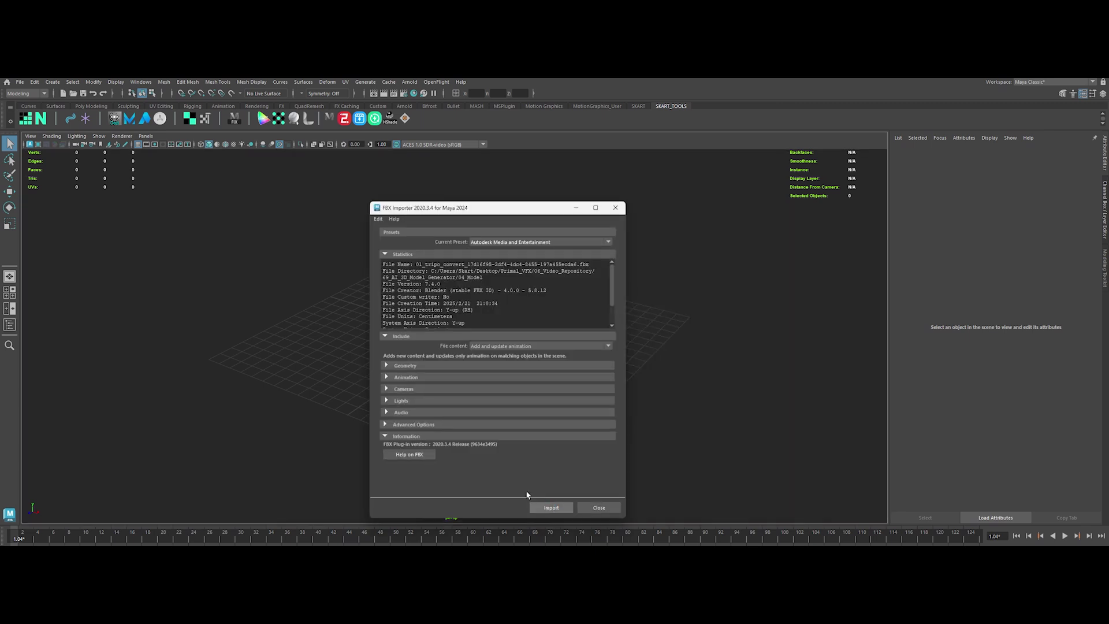
left_click(545, 507)
- Inspect the Tripo viking in textured and wireframe-on-shaded display from several angles
left_click_drag(200, 335, 369, 301, "alt")
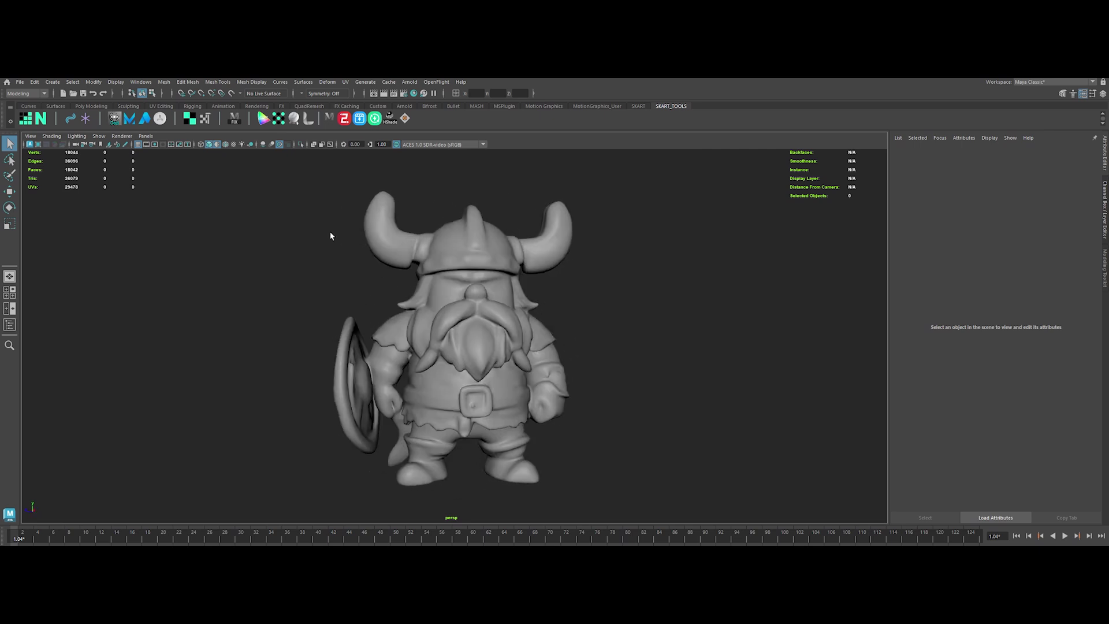
left_click(226, 144)
mouse_move(258, 241)
left_mouse_down("alt")
mouse_move(399, 320)
mouse_move(534, 343)
mouse_move(554, 289)
mouse_move(609, 361)
mouse_move(299, 226)
mouse_move(304, 214)
mouse_move(364, 235)
mouse_move(287, 235)
left_mouse_up("alt")
key("6")
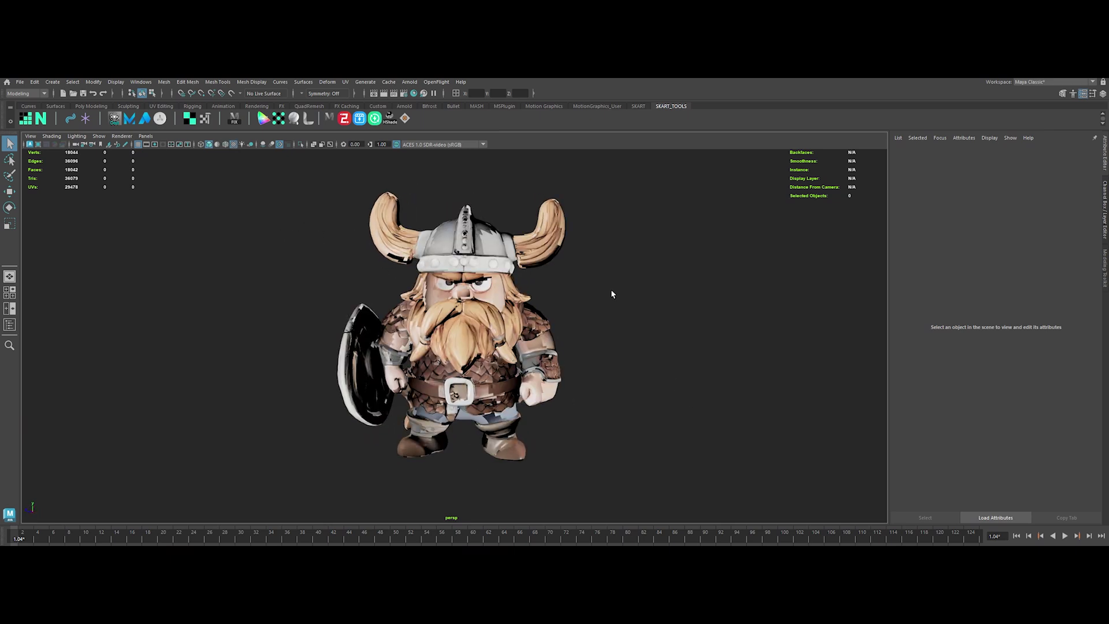
left_click(225, 144)
left_click(217, 144)
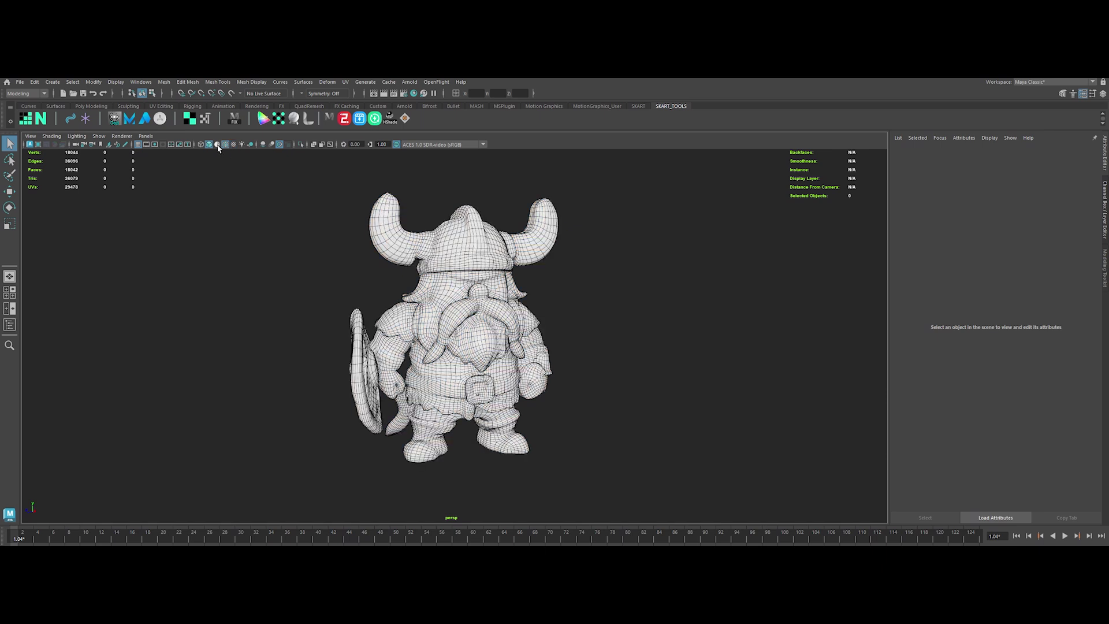
mouse_move(315, 259)
left_mouse_down("alt")
mouse_move(264, 261)
mouse_move(365, 264)
mouse_move(275, 262)
left_mouse_up("alt")
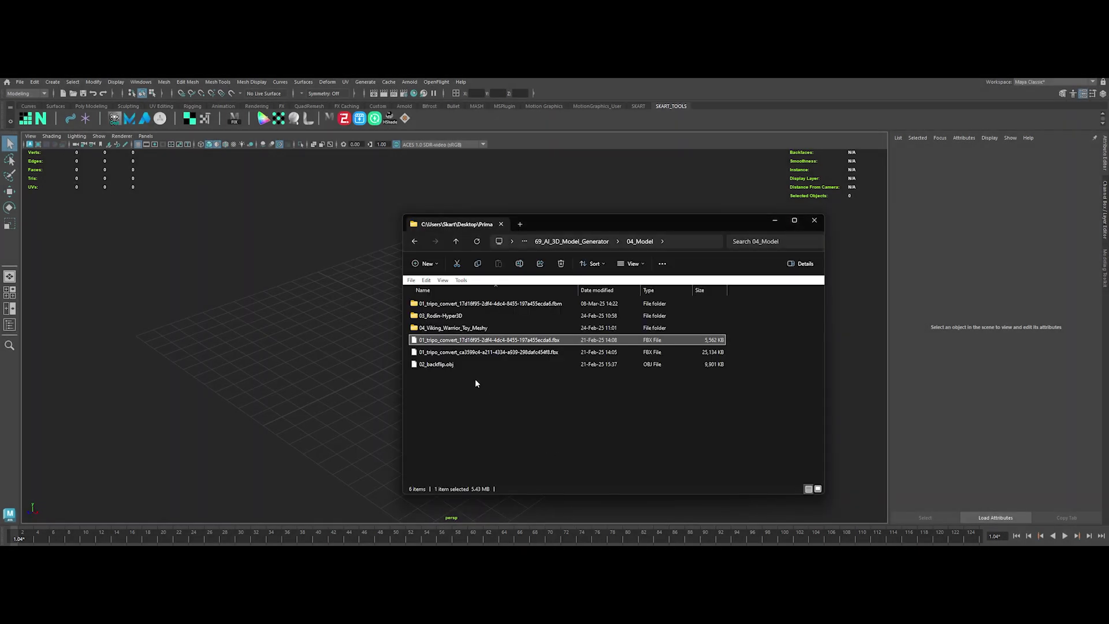
- Import 02_backflip.obj, inspect its dense 100,000-face mesh in wireframe, then open 03_Rodin-Hyper3D
left_click_drag(436, 365, 568, 362)
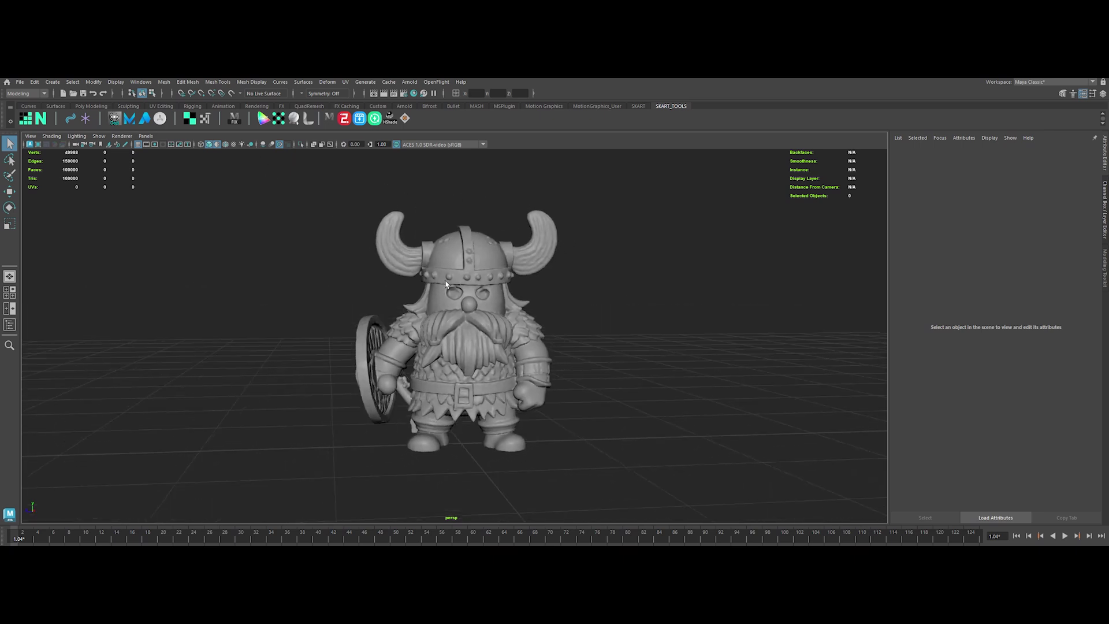
left_click(227, 148)
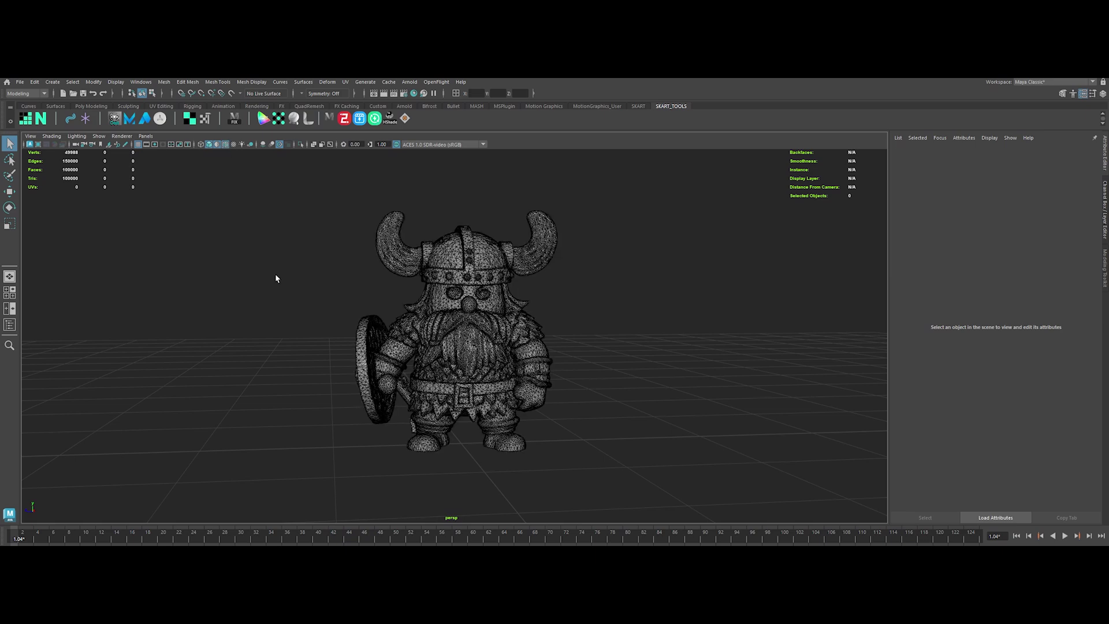
right_click_drag(304, 272, 451, 335, "alt")
left_click_drag(451, 335, 619, 349, "alt")
right_click_drag(424, 328, 393, 306, "alt")
mouse_move(393, 306)
left_mouse_down("alt")
mouse_move(323, 301)
mouse_move(392, 312)
mouse_move(455, 347)
left_mouse_up("alt")
left_click(227, 144)
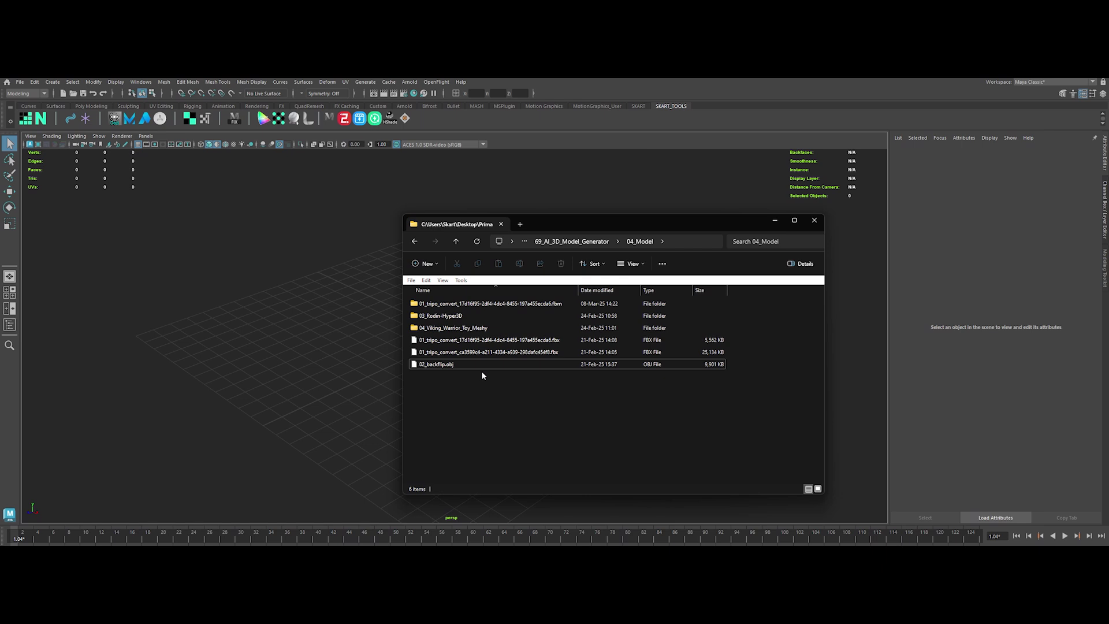
double_click(461, 317)
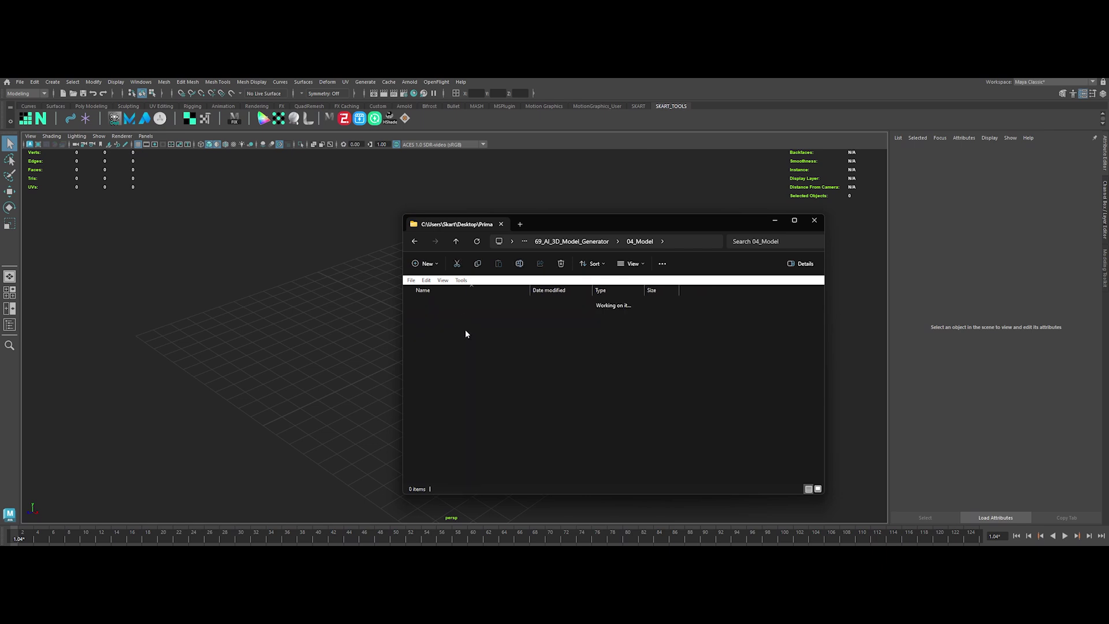
- Import the Rodin base.fbx viking and inspect its mesh with the wireframe overlay
left_click_drag(347, 344, 353, 352)
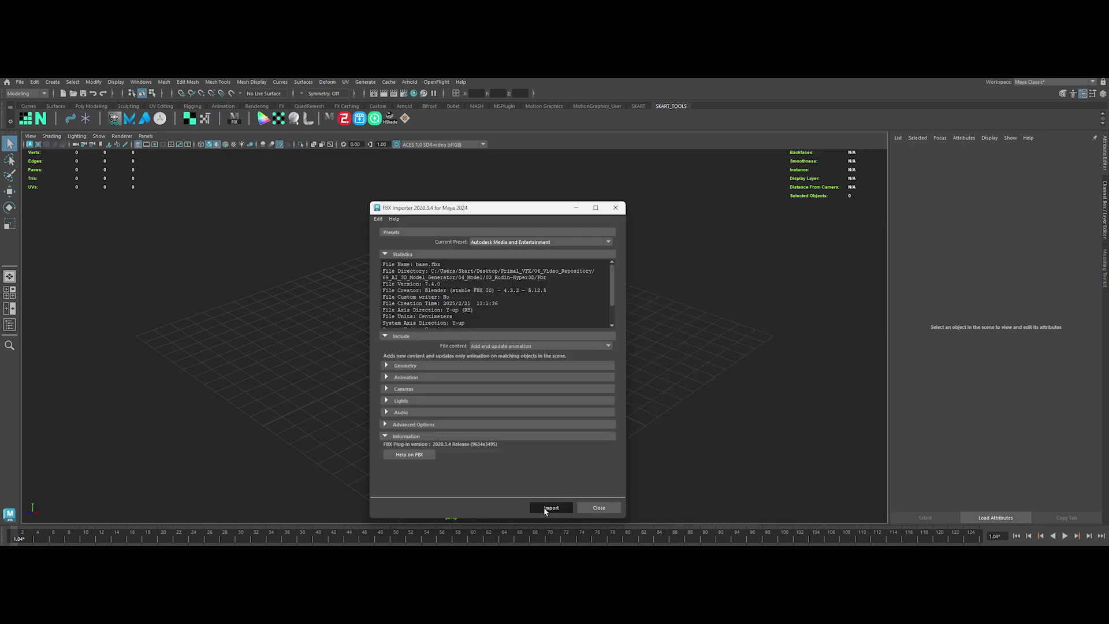
left_click(549, 507)
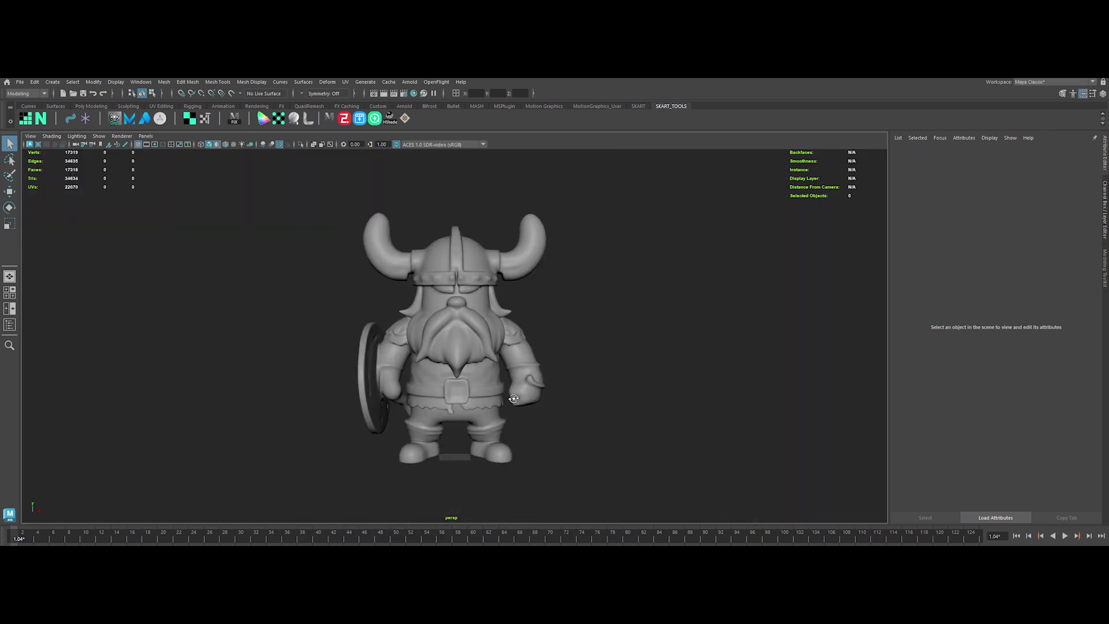
mouse_move(513, 398)
left_mouse_down("alt")
mouse_move(730, 396)
mouse_move(500, 401)
left_mouse_up("alt")
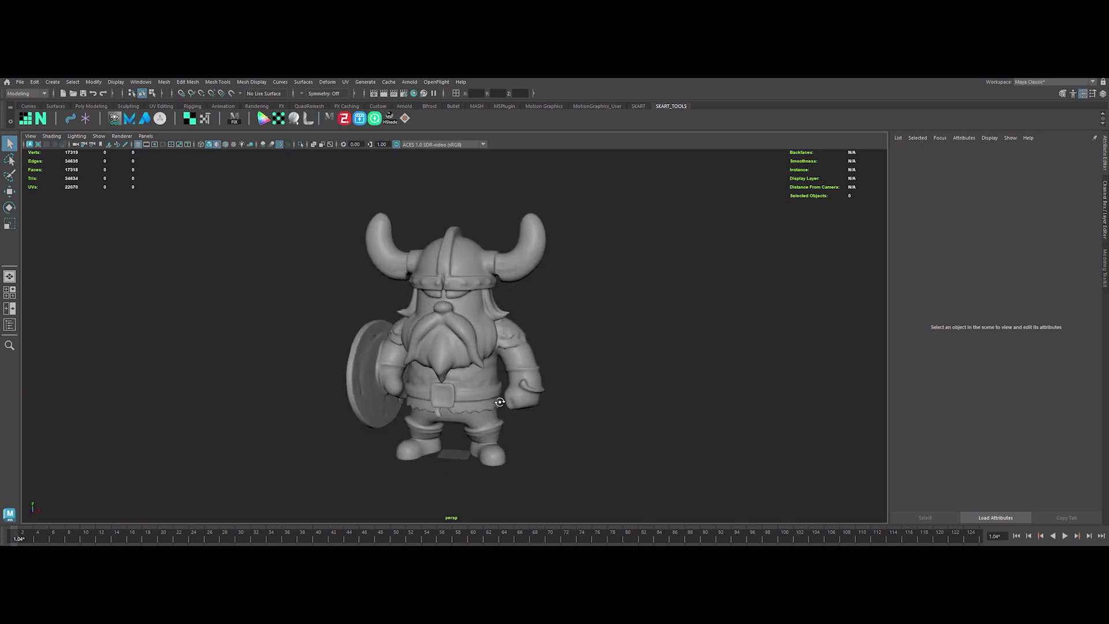
left_click(225, 144)
left_click_drag(304, 321, 316, 321, "alt")
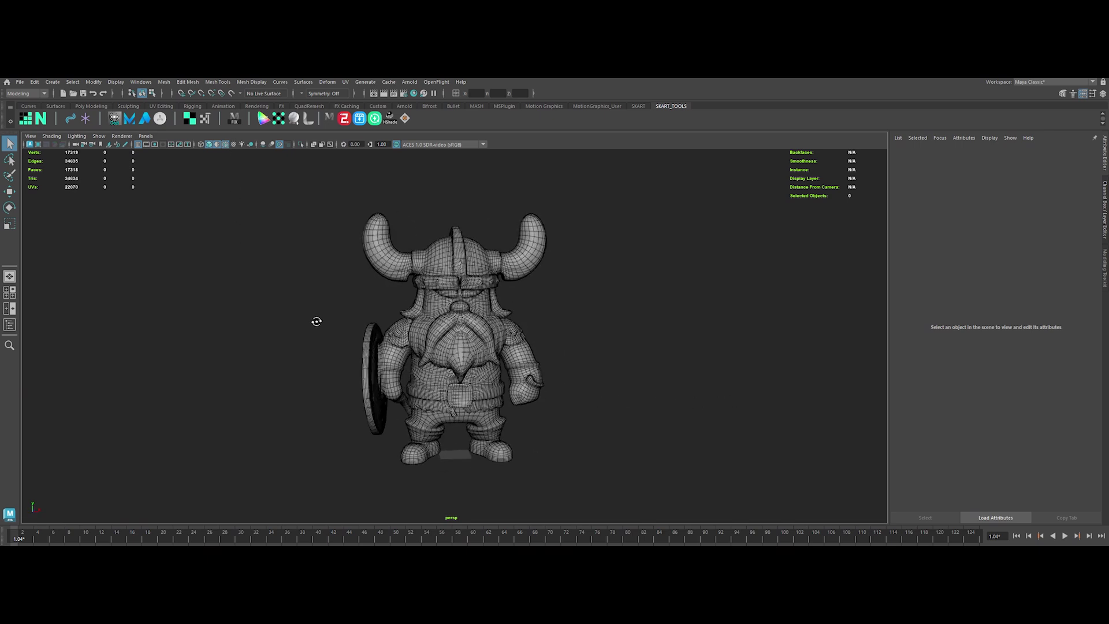
right_click_drag(327, 322, 287, 257, "alt")
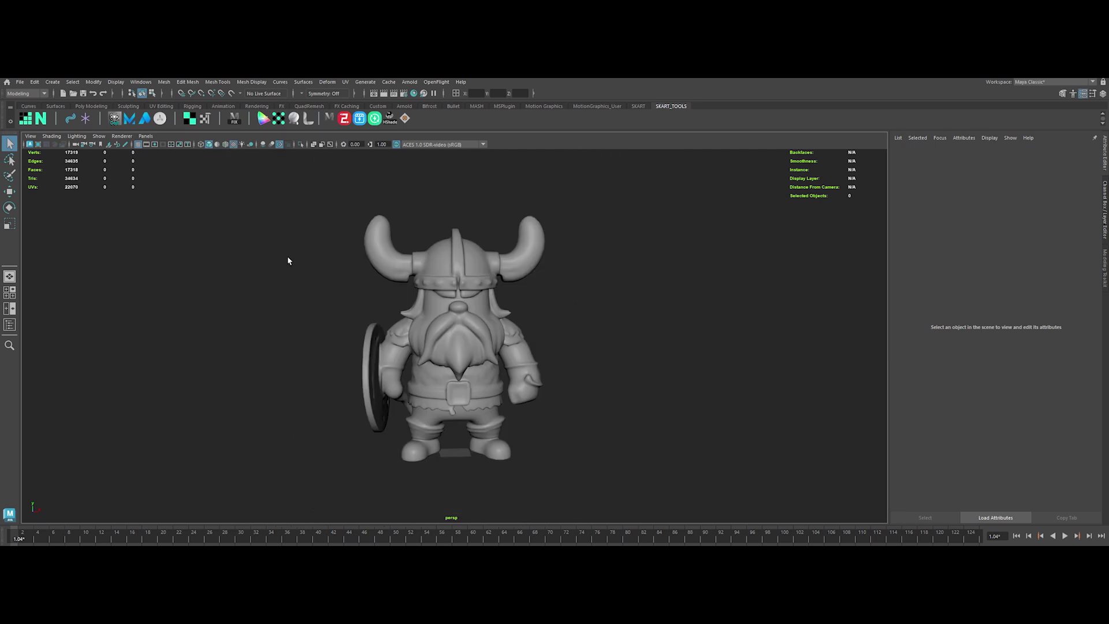
- Connect a File node with texture_diffuse.png to the standardSurface1 Color
left_click(448, 316)
left_click(1033, 154)
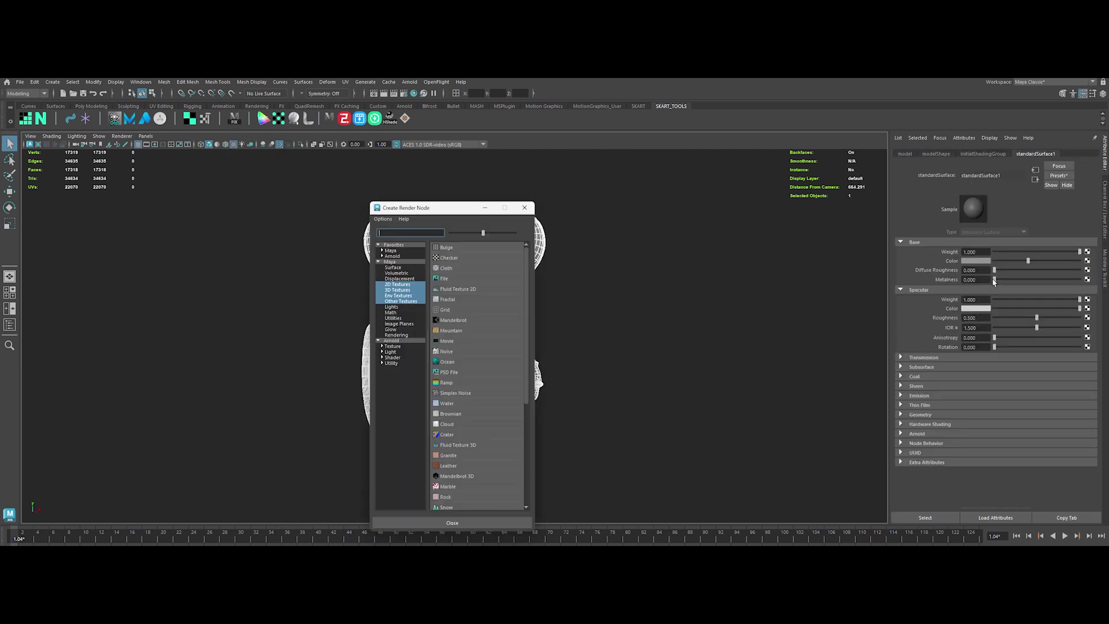
left_click(1087, 260)
left_click(501, 283)
left_click(1089, 271)
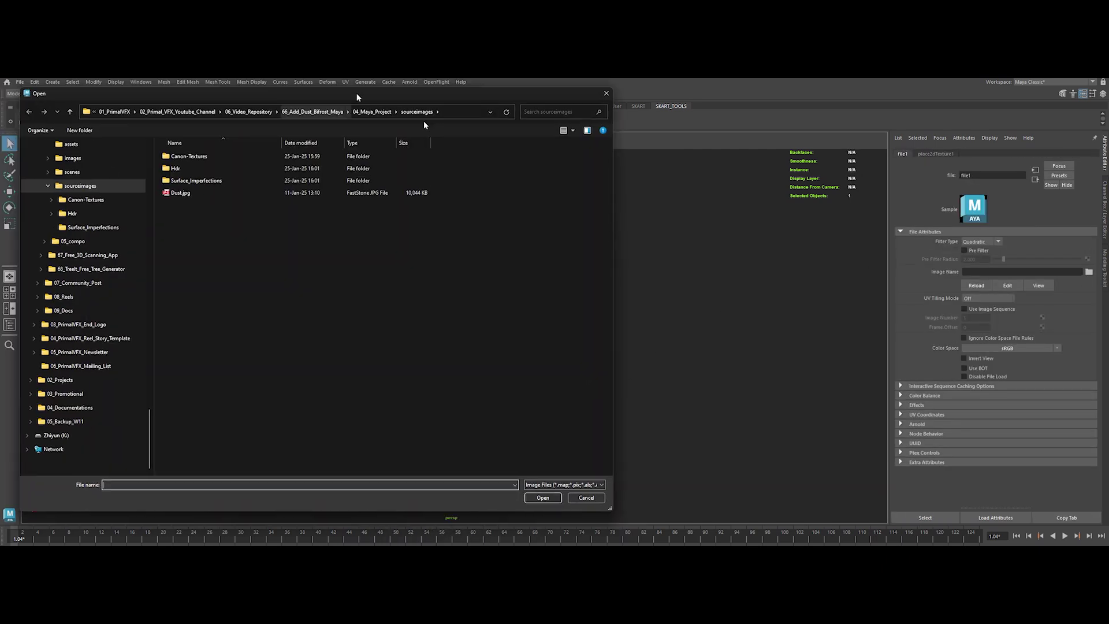
left_click(693, 240)
key("ctrl+c")
left_click(433, 143)
key("ctrl+v")
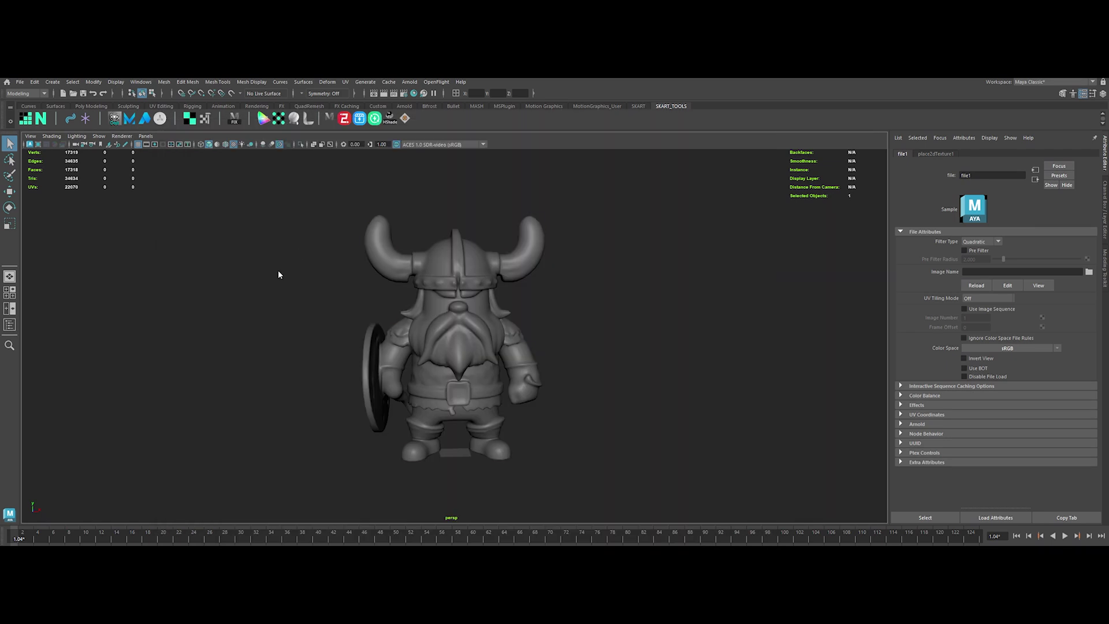
- Review the textured Rodin viking's back and start importing the Meshy Viking_Warrior_Toy FBX
left_click_drag(290, 265, 255, 272, "alt")
scroll(370, 303, "up", 2)
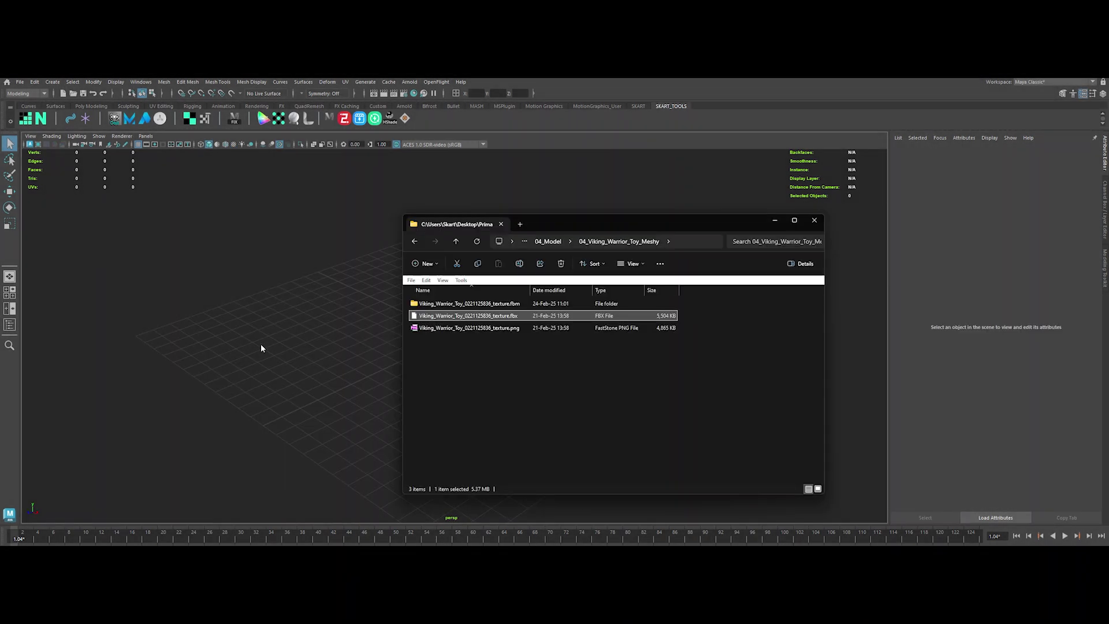
key("Return")
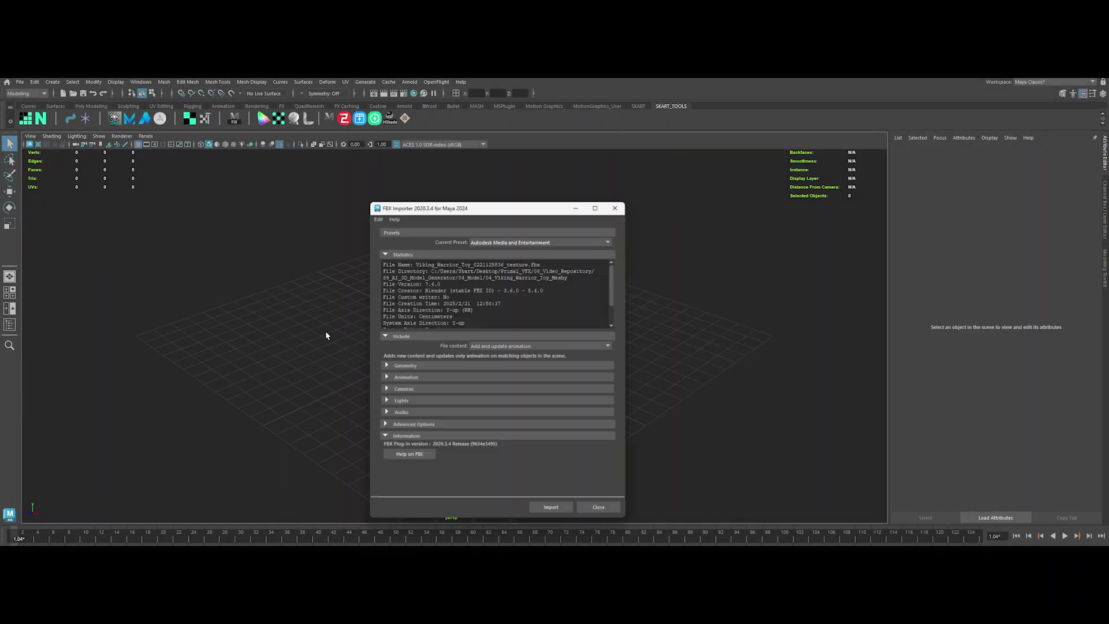
- Import the Meshy viking and inspect its mesh with the wireframe overlay
left_click(550, 507)
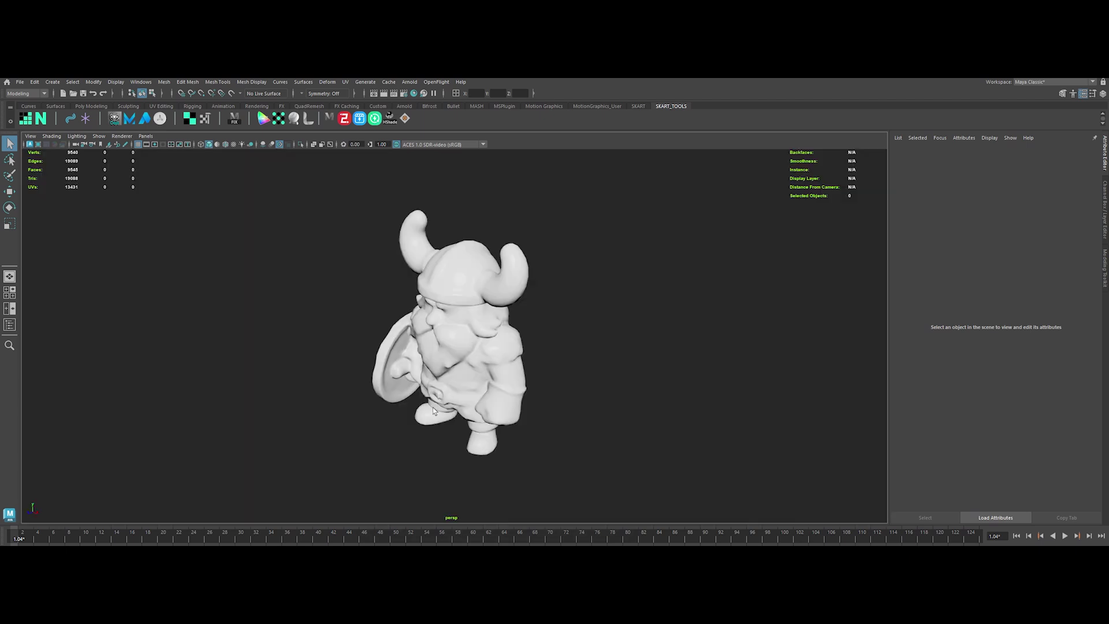
left_click_drag(432, 407, 491, 388, "alt")
left_click(226, 145)
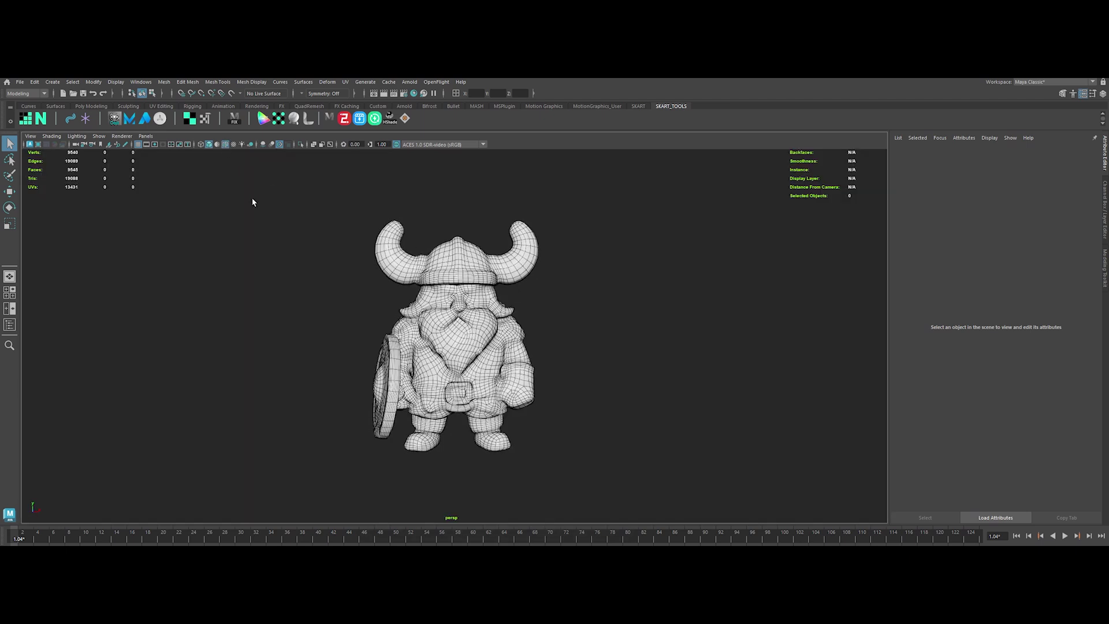
mouse_move(364, 340)
left_mouse_down("alt")
mouse_move(432, 397)
mouse_move(621, 400)
mouse_move(549, 393)
mouse_move(496, 343)
left_mouse_up("alt")
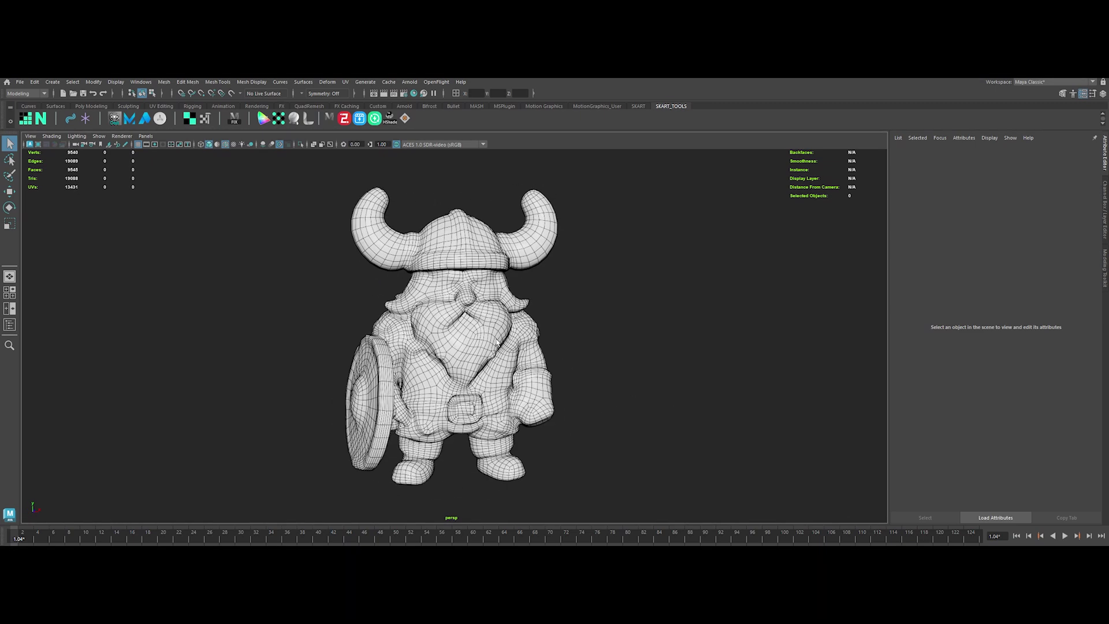
left_click(225, 146)
mouse_move(302, 263)
left_mouse_down("alt")
mouse_move(372, 292)
mouse_move(300, 260)
mouse_move(265, 227)
left_mouse_up("alt")
- View the Meshy viking in textured display (6), then with the wireframe overlay again
key("6")
mouse_move(277, 275)
left_mouse_down("alt")
mouse_move(257, 272)
mouse_move(266, 258)
mouse_move(421, 297)
mouse_move(381, 325)
mouse_move(459, 337)
left_mouse_up("alt")
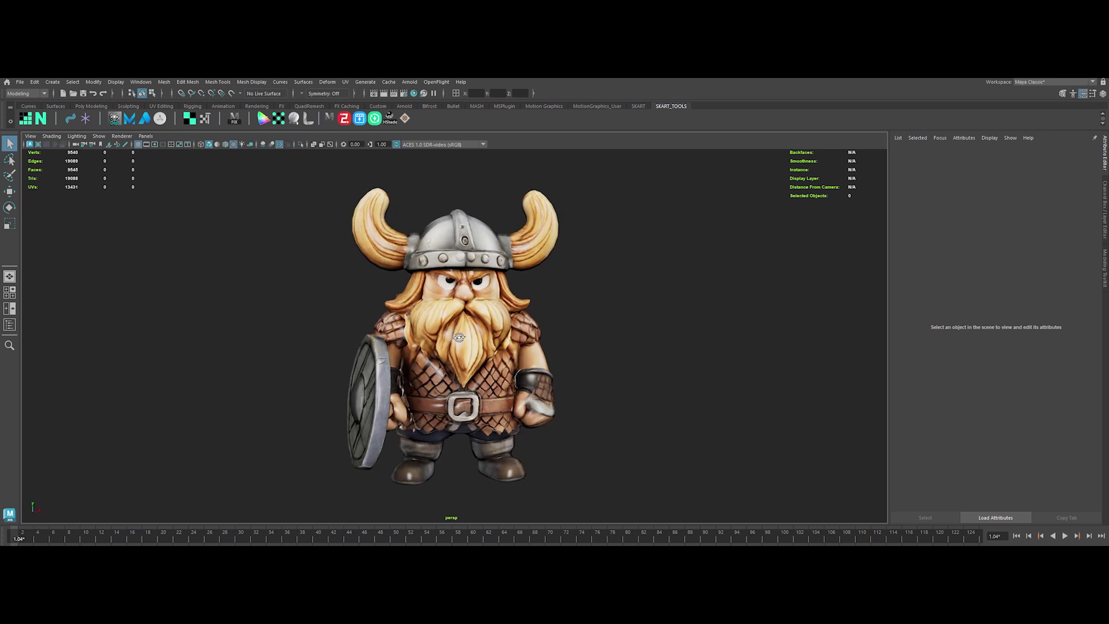
left_click(225, 145)
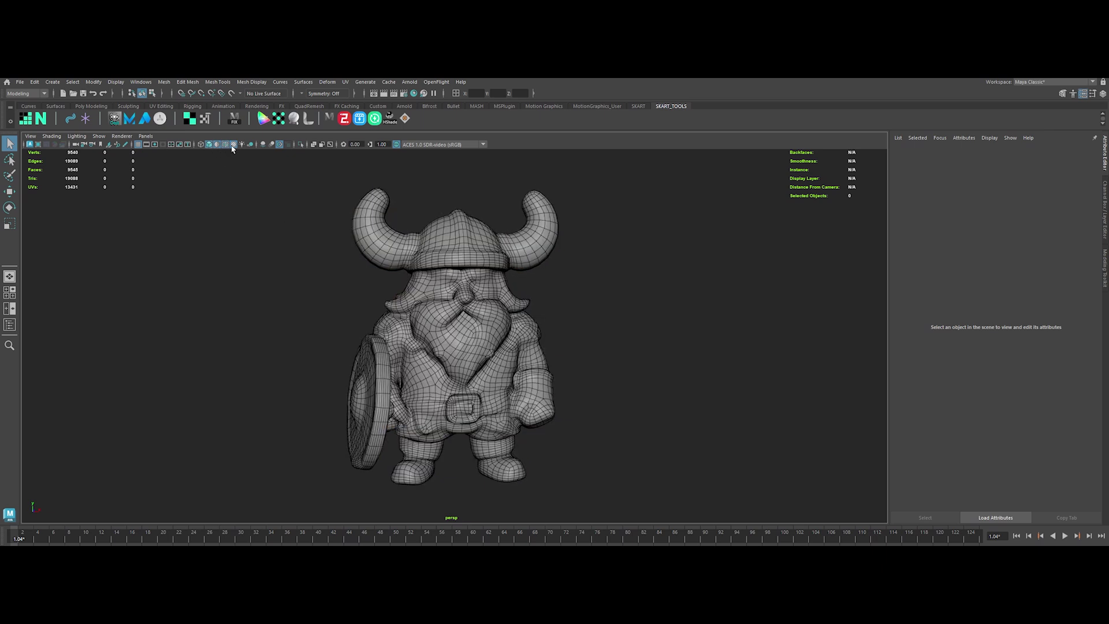
mouse_move(254, 254)
left_mouse_down("alt")
mouse_move(300, 250)
mouse_move(335, 327)
mouse_move(468, 335)
left_mouse_up("alt")
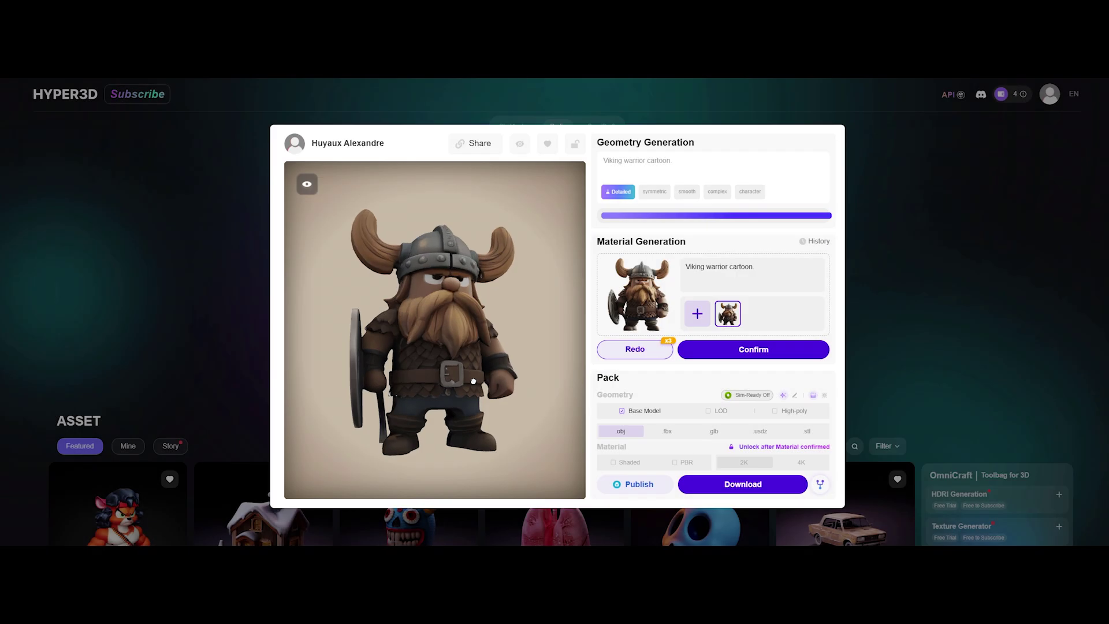